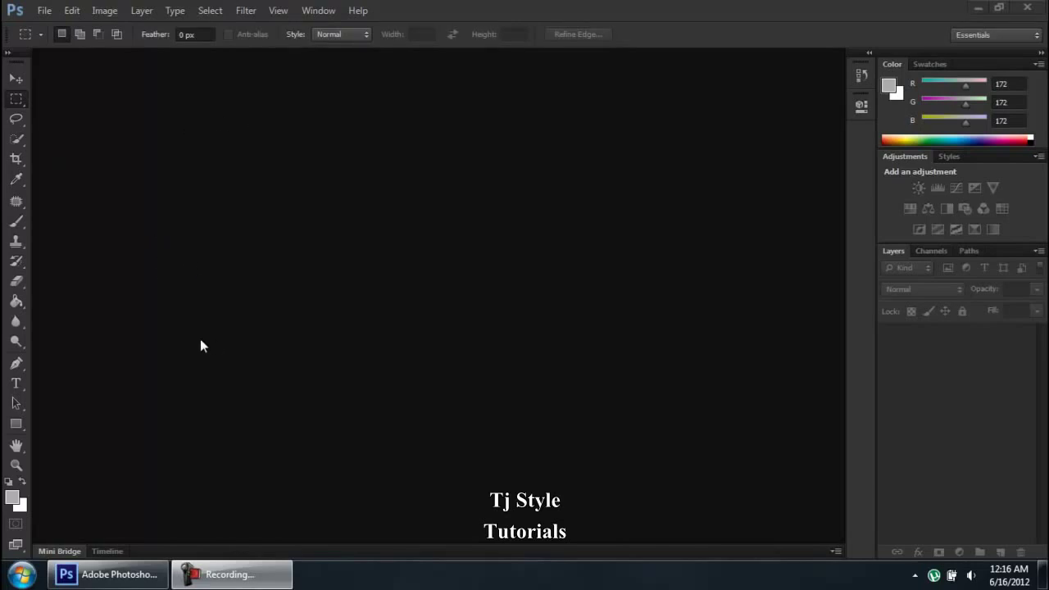
Step: Open the General preferences, review the color picker, interpolation and zoom options, and accept the dialog
{"action": "left_click", "coordinate": [72, 12]}
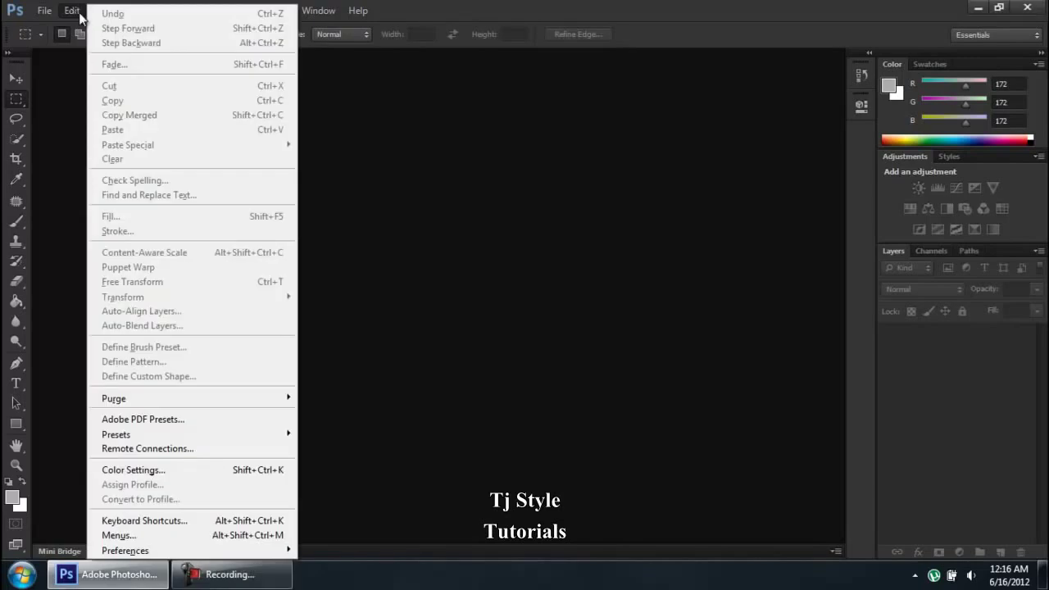
{"action": "mouse_move", "coordinate": [278, 551]}
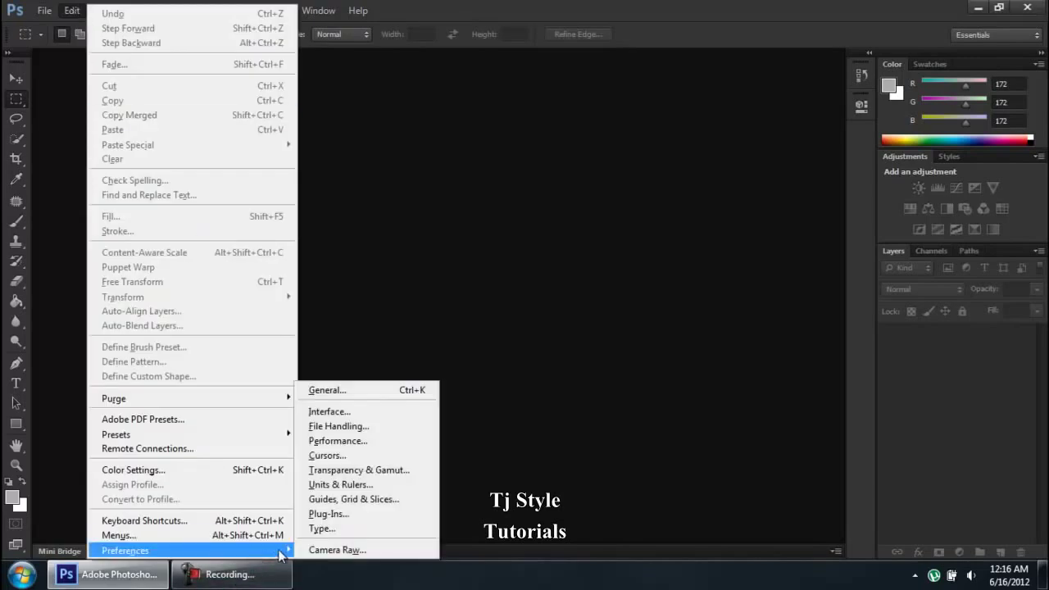
{"action": "left_click", "coordinate": [361, 397]}
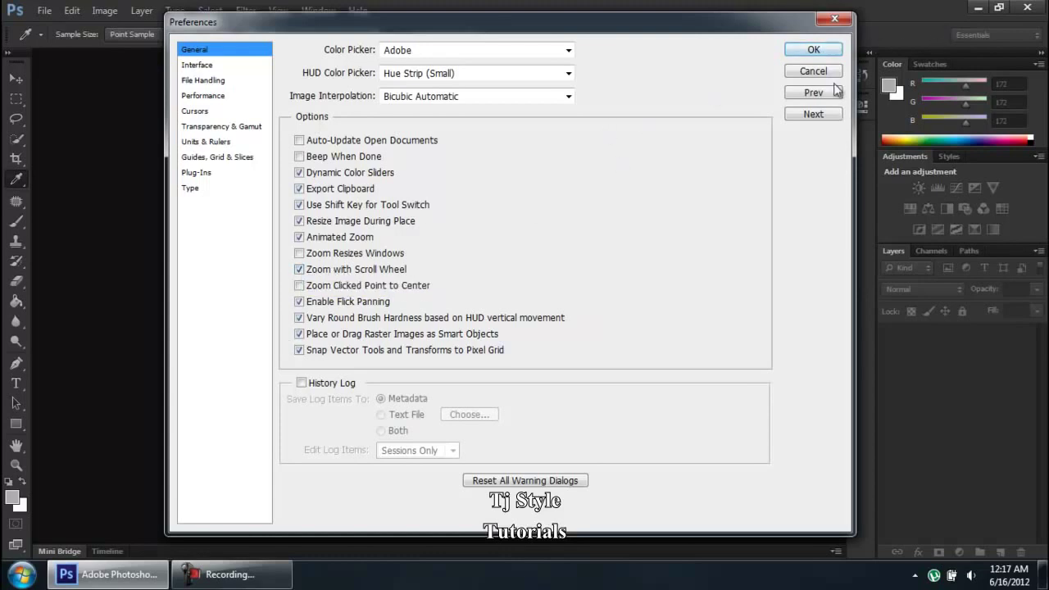
{"action": "left_click", "coordinate": [813, 50]}
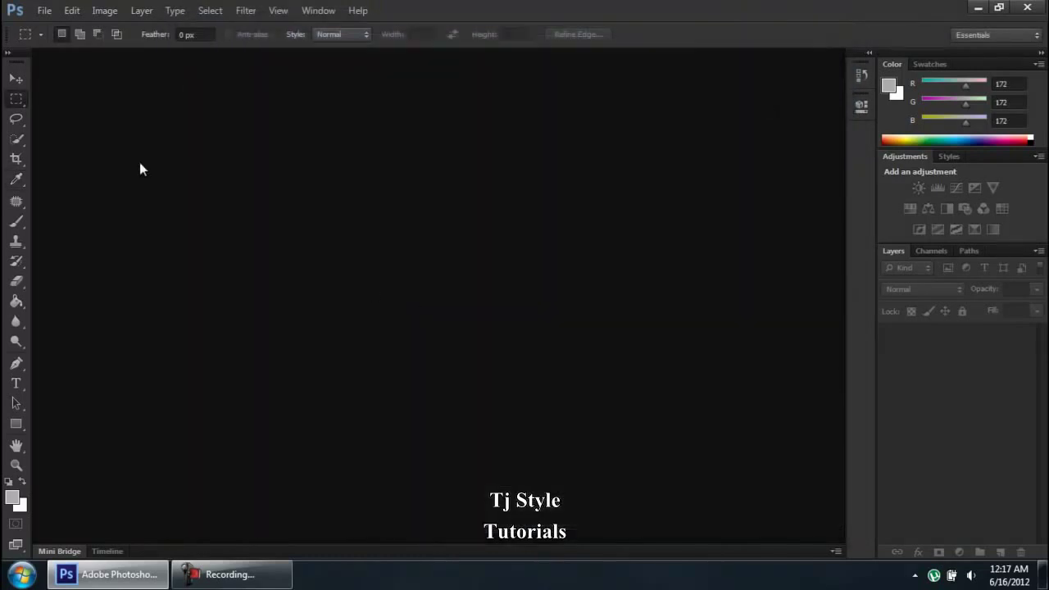
Step: Open the image penguin_01.jpg from disk
{"action": "left_click", "coordinate": [46, 15]}
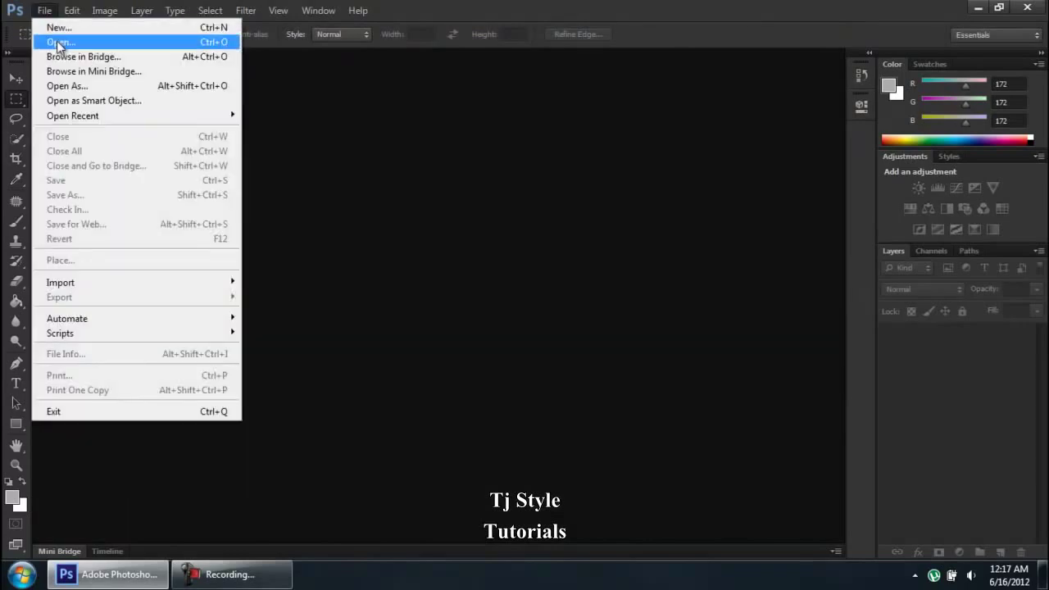
{"action": "left_click", "coordinate": [56, 40]}
{"action": "left_click", "coordinate": [574, 106]}
{"action": "left_click", "coordinate": [686, 417]}
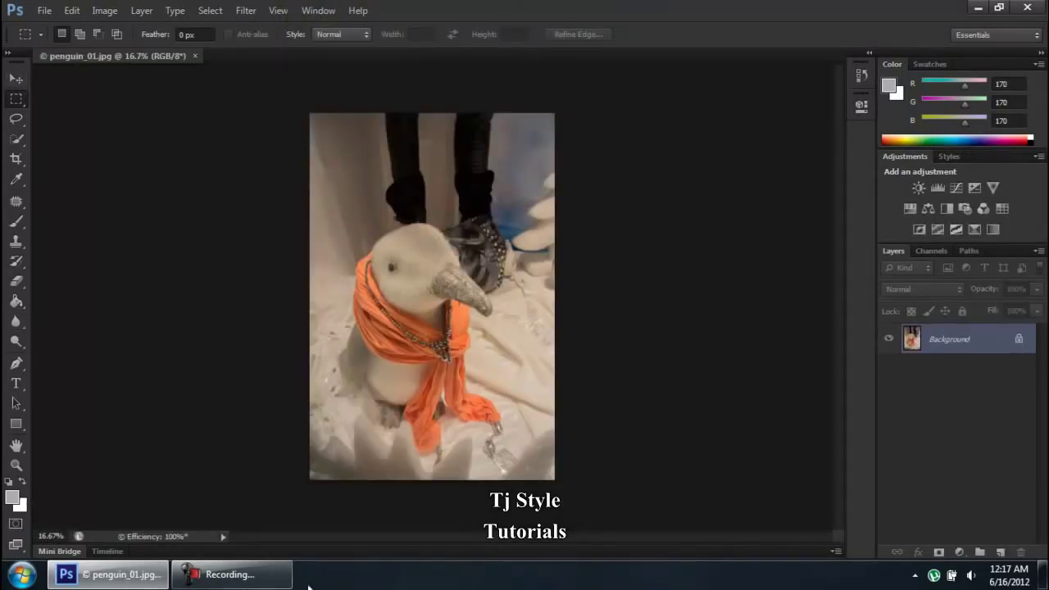
{"action": "left_click", "coordinate": [264, 578]}
{"action": "left_click", "coordinate": [264, 578]}
{"action": "scroll", "coordinate": [408, 262], "scroll_direction": "up", "scroll_amount": 5}
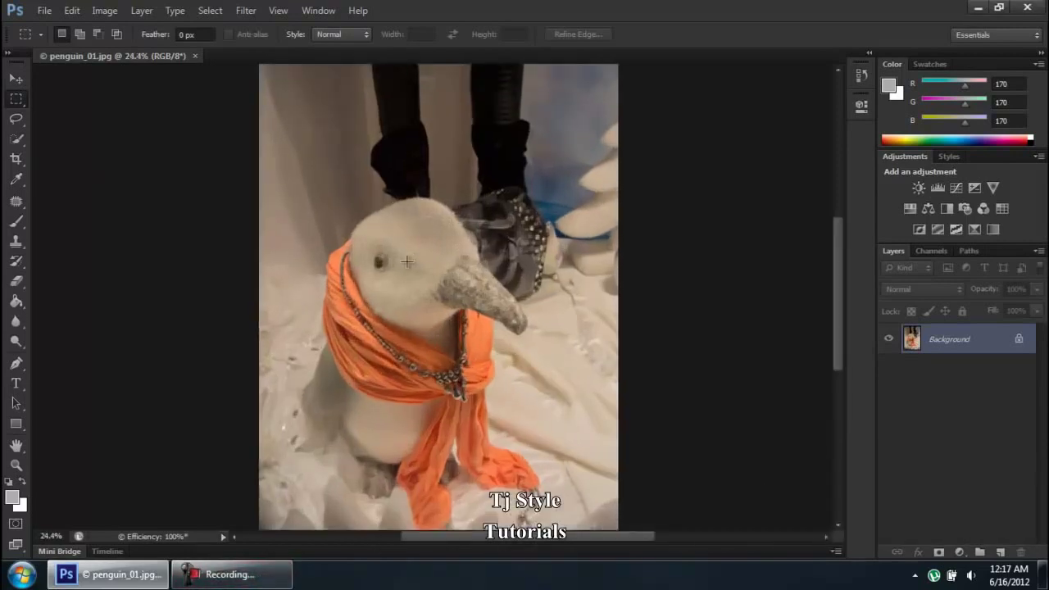
{"action": "scroll", "coordinate": [159, 414], "scroll_direction": "down", "scroll_amount": 4}
Step: Go through the Zoom, Hand, Brush, Marquee, Lasso, Clone Stamp and Patch tools, ending on the Move tool
{"action": "left_click", "coordinate": [15, 464]}
{"action": "left_click", "coordinate": [15, 444]}
{"action": "left_click", "coordinate": [16, 224]}
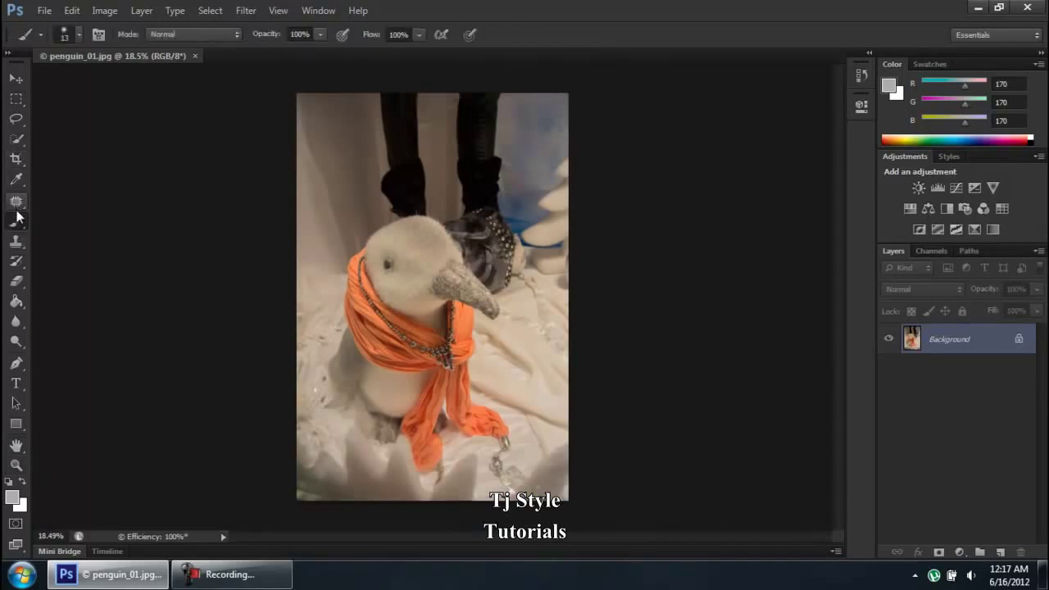
{"action": "left_click", "coordinate": [16, 100]}
{"action": "left_click", "coordinate": [17, 118]}
{"action": "left_click", "coordinate": [14, 245]}
{"action": "left_click", "coordinate": [19, 204]}
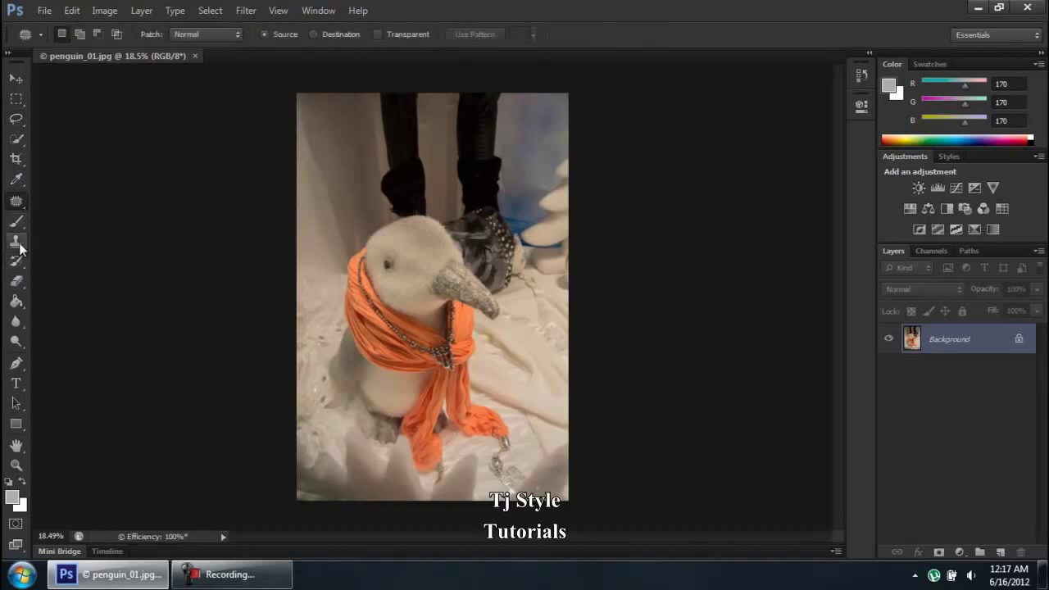
{"action": "left_click", "coordinate": [18, 243]}
{"action": "left_click", "coordinate": [10, 84]}
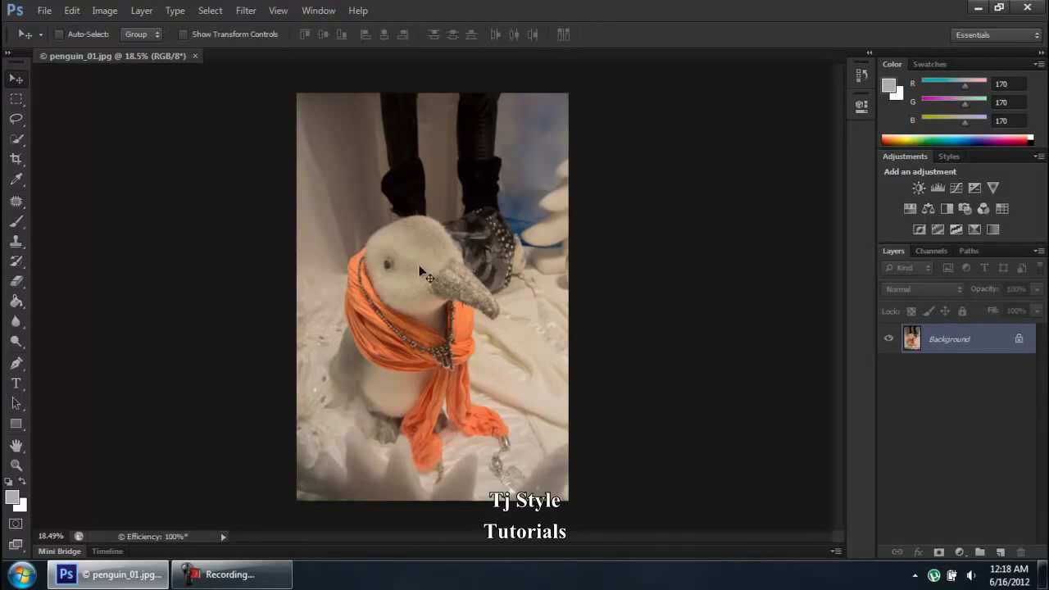
Step: Examine the penguin's head and the boots behind it up close and in the full image
{"action": "scroll", "coordinate": [419, 273], "scroll_direction": "up", "scroll_amount": 5}
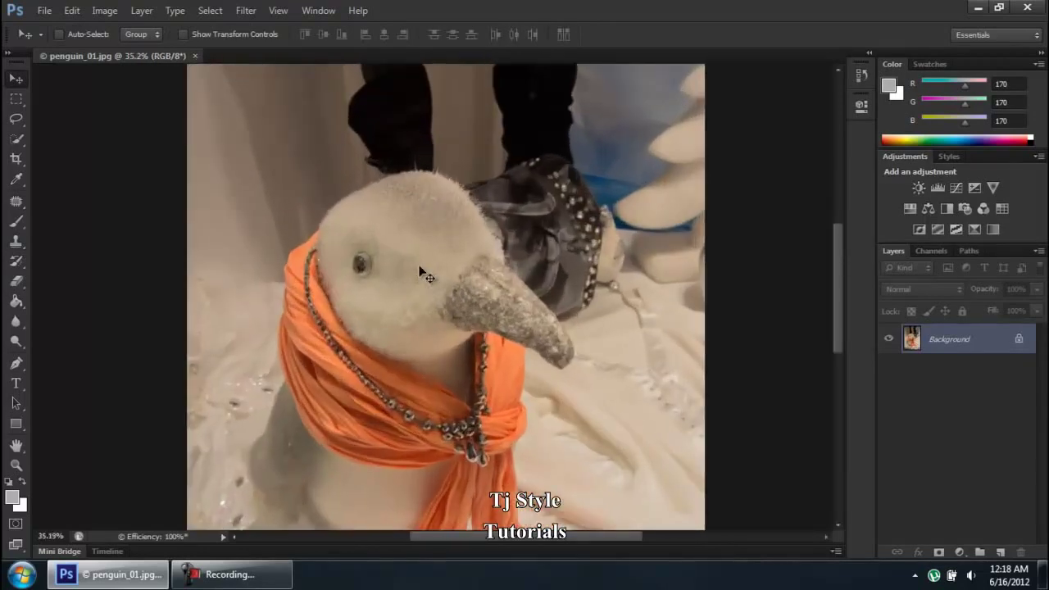
{"action": "scroll", "coordinate": [420, 273], "scroll_direction": "up", "scroll_amount": 3}
{"action": "scroll", "coordinate": [419, 273], "scroll_direction": "down", "scroll_amount": 5}
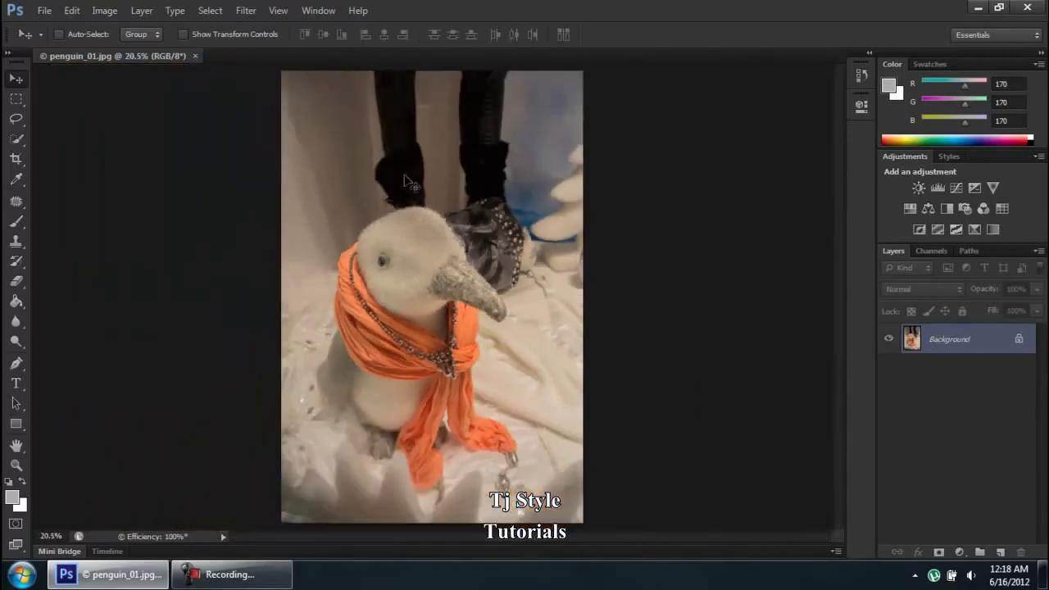
{"action": "left_click", "coordinate": [273, 578]}
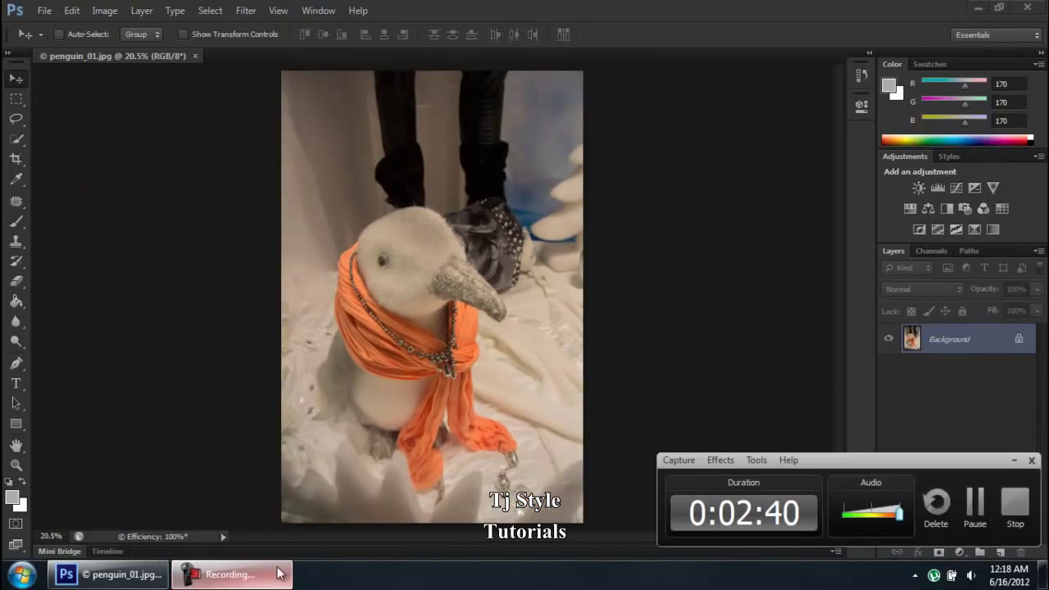
{"action": "left_click", "coordinate": [273, 579]}
{"action": "scroll", "coordinate": [386, 251], "scroll_direction": "up", "scroll_amount": 4}
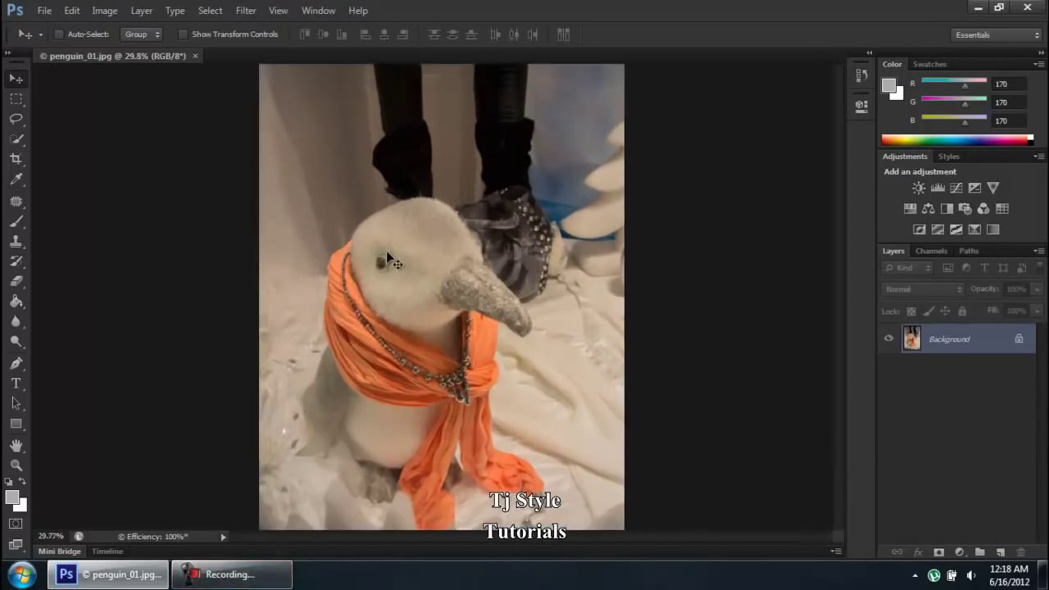
{"action": "scroll", "coordinate": [497, 254], "scroll_direction": "up", "scroll_amount": 2}
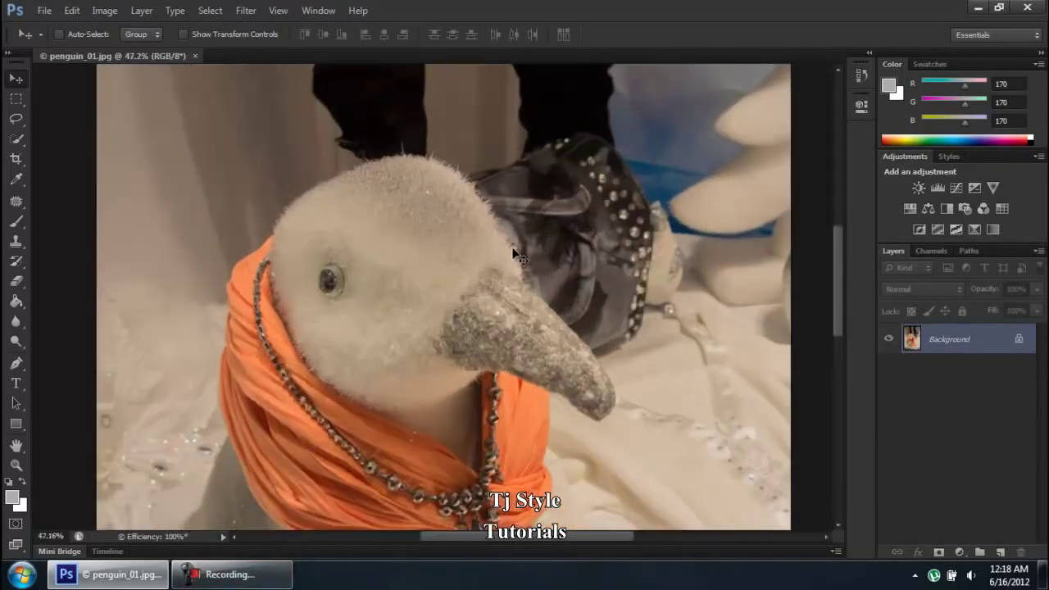
{"action": "scroll", "coordinate": [398, 242], "scroll_direction": "up", "scroll_amount": 1}
{"action": "scroll", "coordinate": [351, 251], "scroll_direction": "down", "scroll_amount": 2}
{"action": "scroll", "coordinate": [399, 199], "scroll_direction": "down", "scroll_amount": 1}
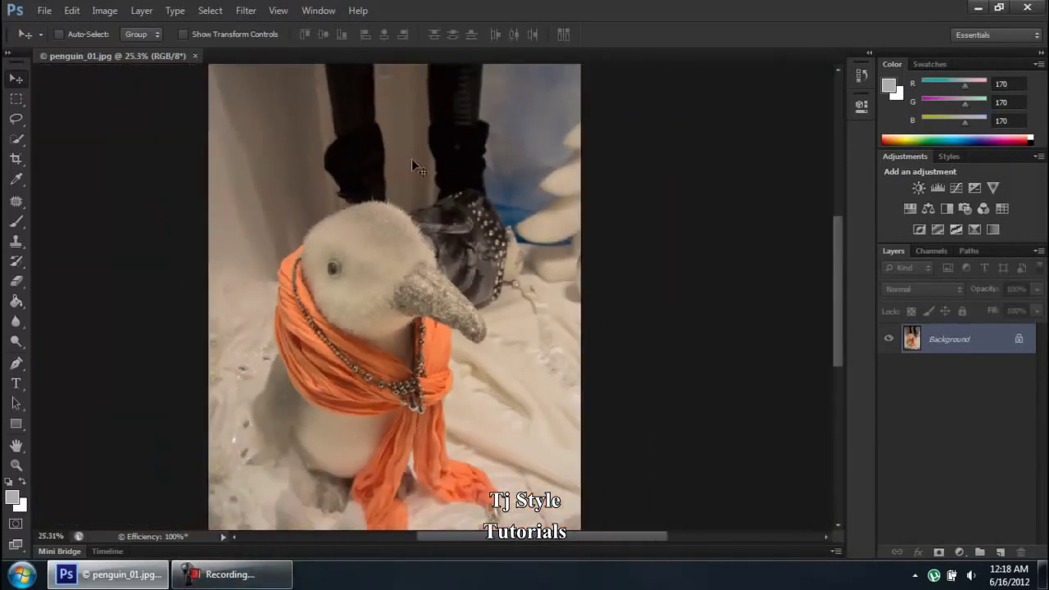
{"action": "scroll", "coordinate": [449, 111], "scroll_direction": "up", "scroll_amount": 4}
{"action": "scroll", "coordinate": [472, 100], "scroll_direction": "down", "scroll_amount": 6}
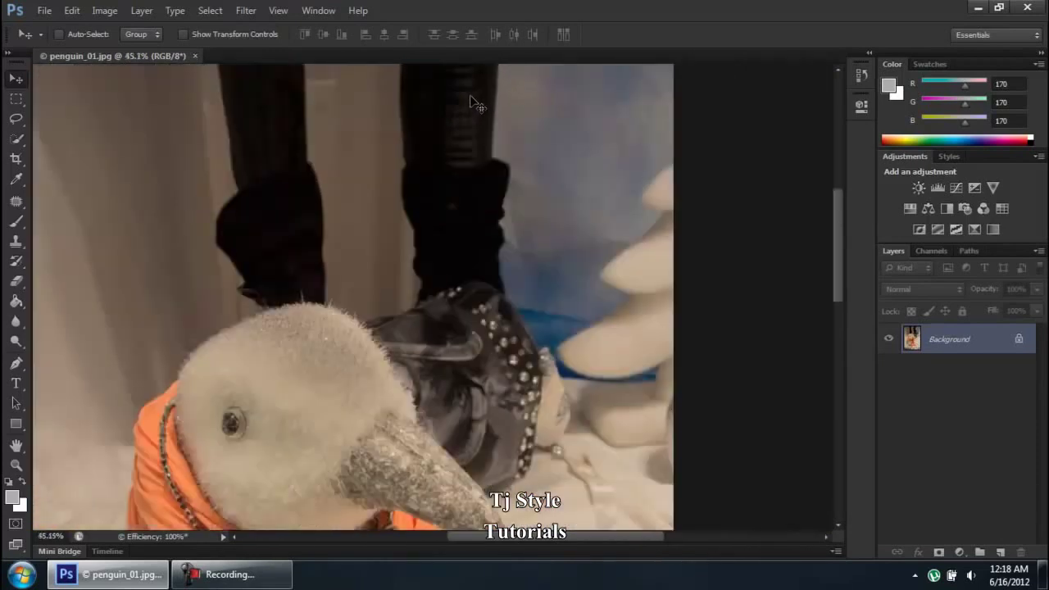
{"action": "scroll", "coordinate": [477, 191], "scroll_direction": "up", "scroll_amount": 1}
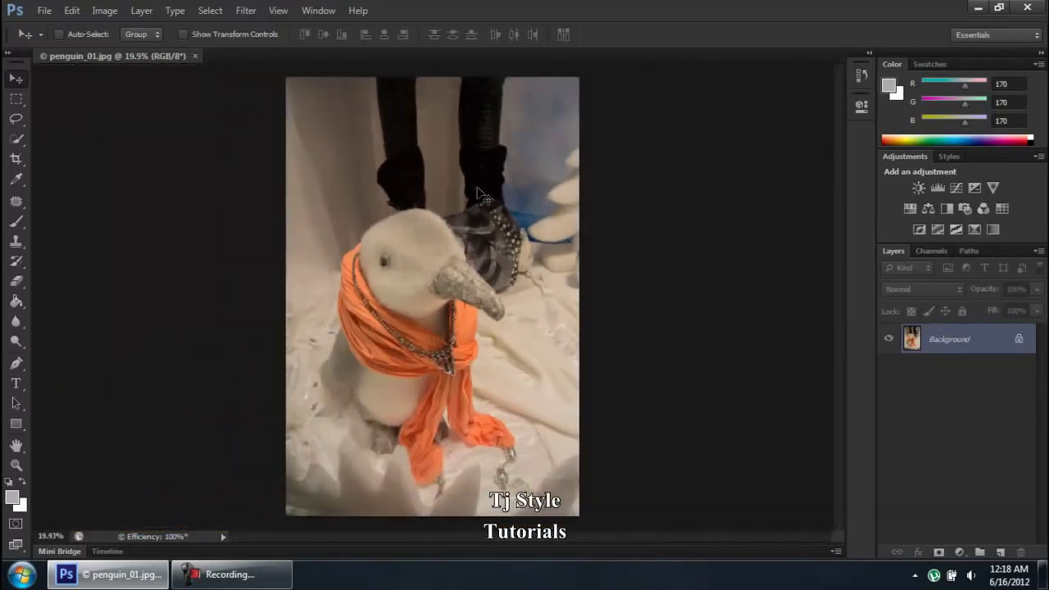
Step: Open the Interface preferences and move the dialog lower to uncover part of the workspace
{"action": "left_click", "coordinate": [72, 10]}
{"action": "mouse_move", "coordinate": [271, 550]}
{"action": "left_click", "coordinate": [365, 407]}
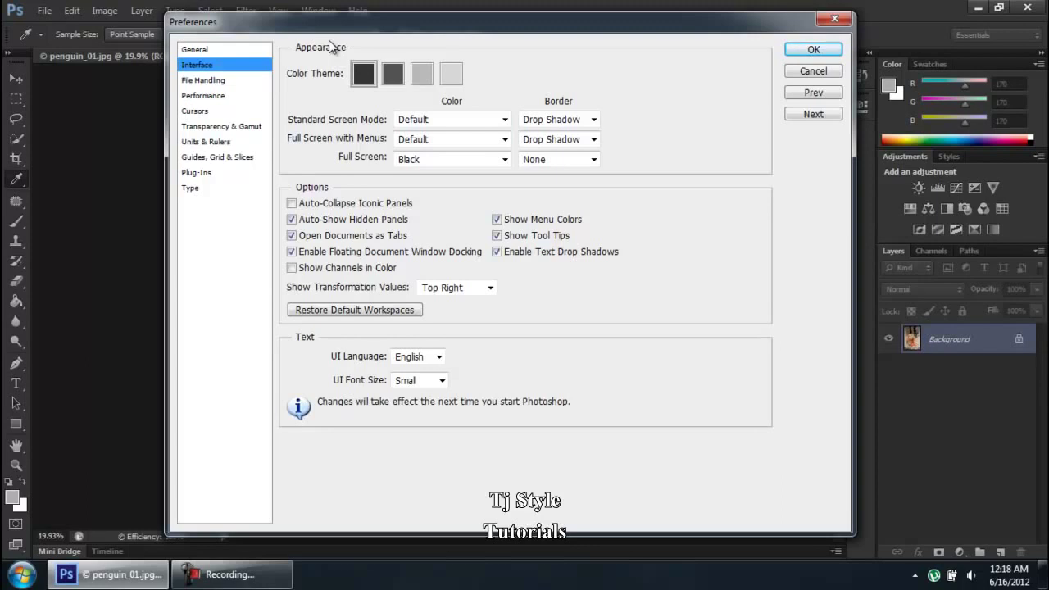
{"action": "left_click_drag", "start_coordinate": [338, 26], "coordinate": [307, 142]}
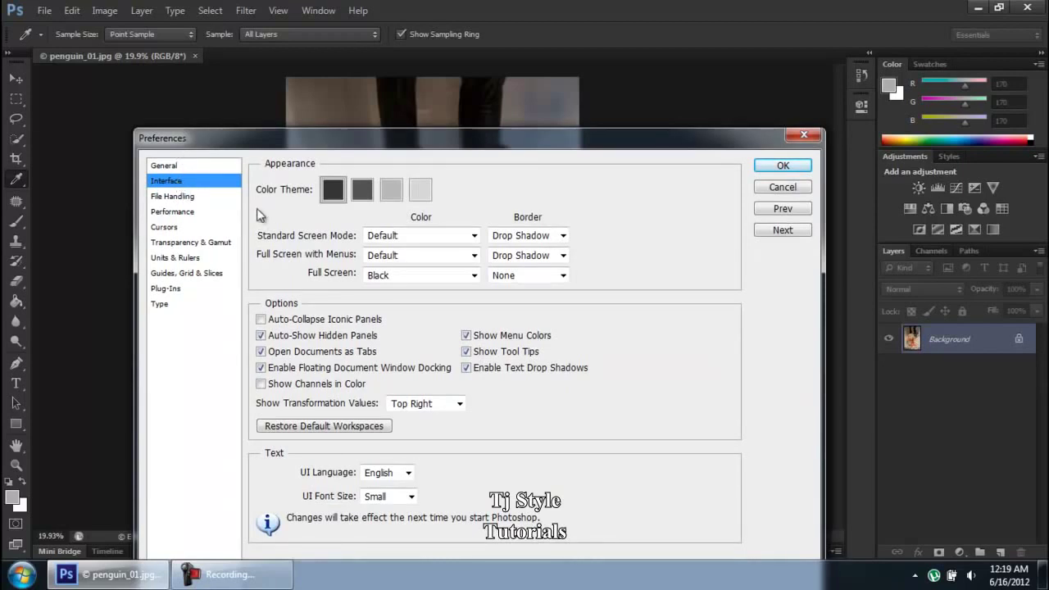
Step: Try the three lighter interface color themes and return to the darkest one
{"action": "left_click", "coordinate": [361, 189]}
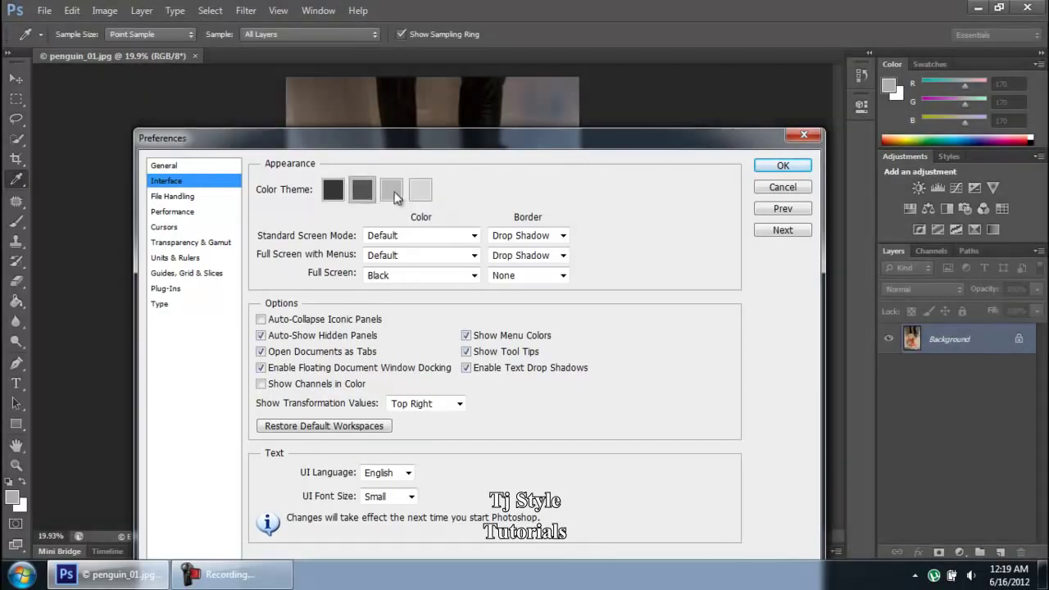
{"action": "left_click", "coordinate": [392, 189]}
{"action": "left_click", "coordinate": [420, 194]}
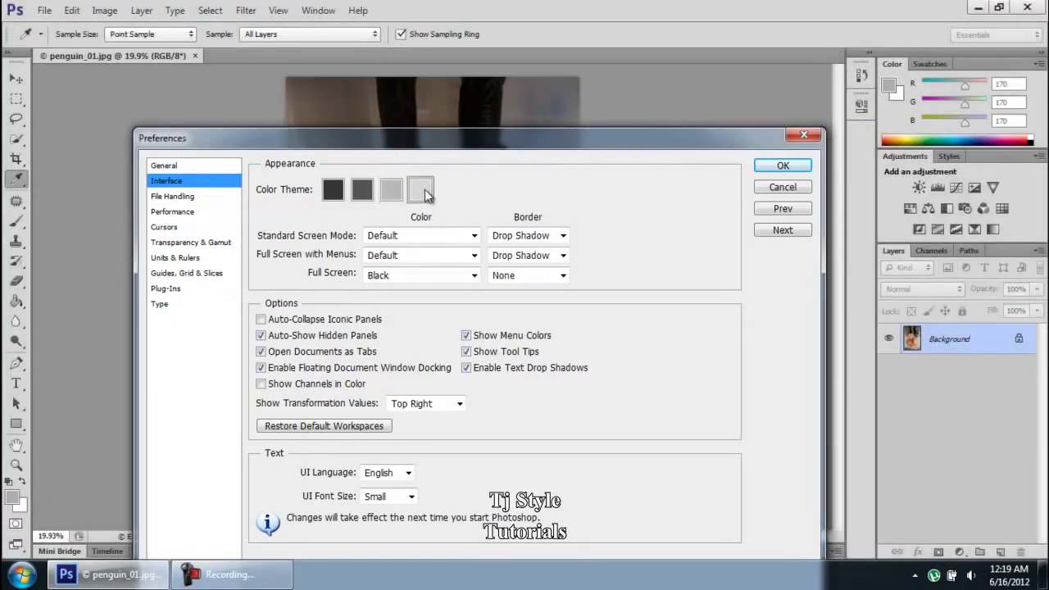
{"action": "mouse_move", "coordinate": [472, 145]}
{"action": "left_mouse_down"}
{"action": "mouse_move", "coordinate": [497, 415]}
{"action": "mouse_move", "coordinate": [462, 129]}
{"action": "left_mouse_up"}
{"action": "left_click_drag", "start_coordinate": [603, 129], "coordinate": [642, 41]}
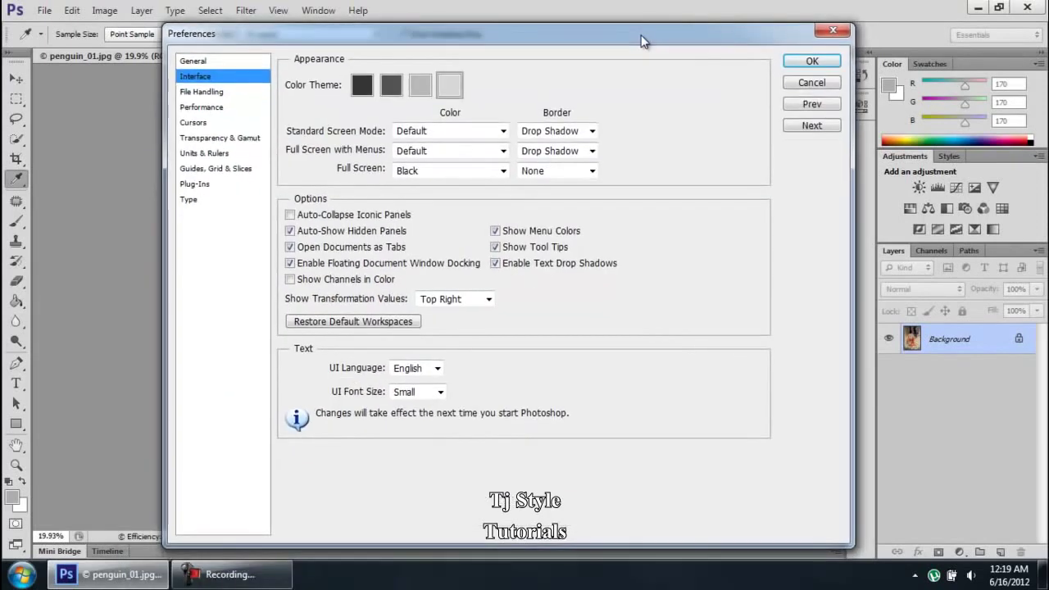
{"action": "left_click", "coordinate": [363, 85]}
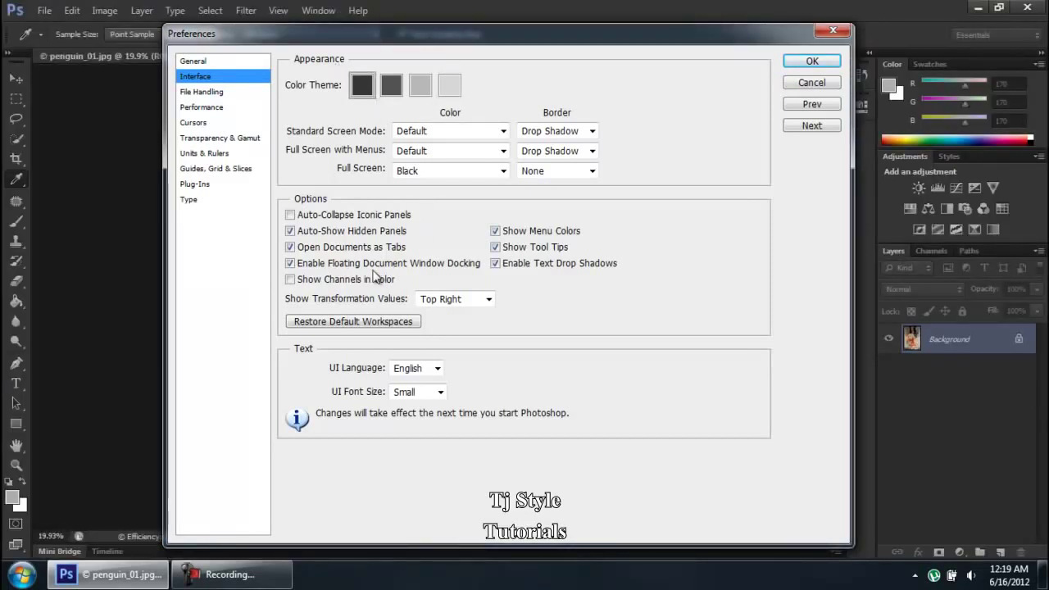
{"action": "left_click", "coordinate": [222, 573]}
{"action": "left_click", "coordinate": [221, 573]}
{"action": "left_click", "coordinate": [268, 582]}
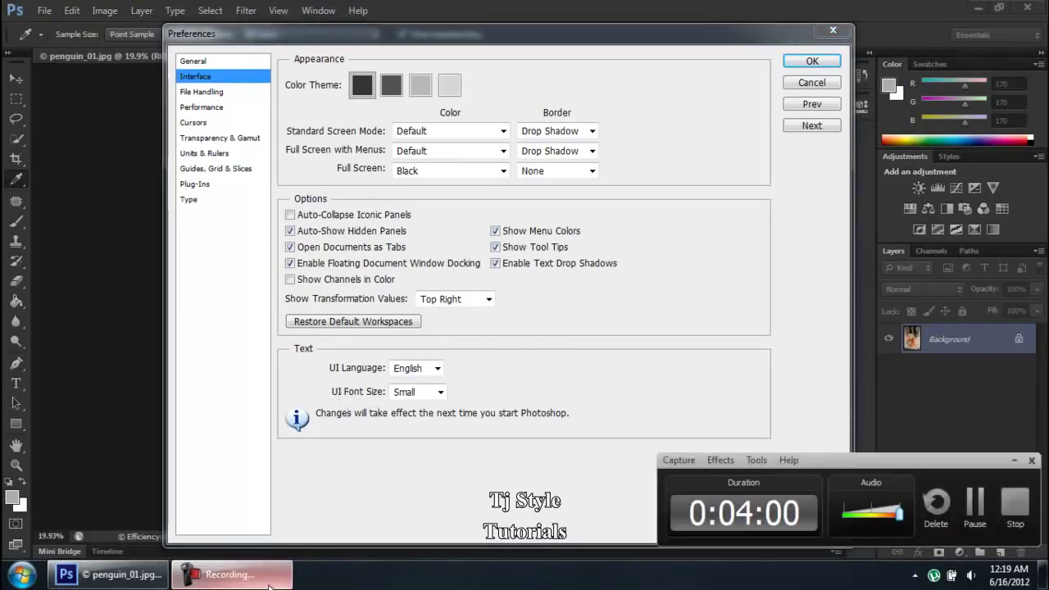
{"action": "left_click", "coordinate": [269, 584]}
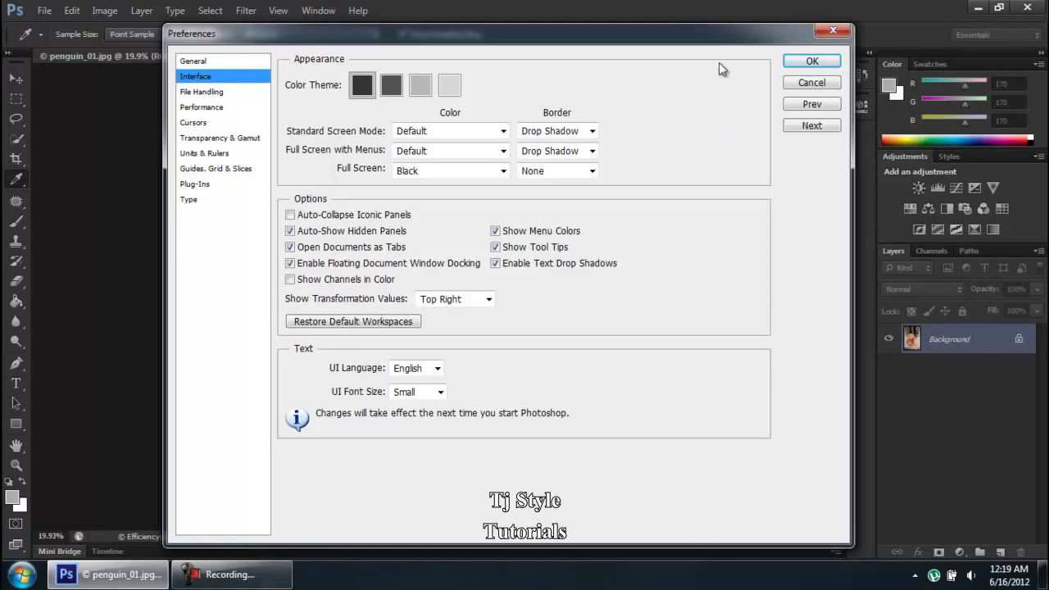
{"action": "left_click_drag", "start_coordinate": [706, 37], "coordinate": [723, 158]}
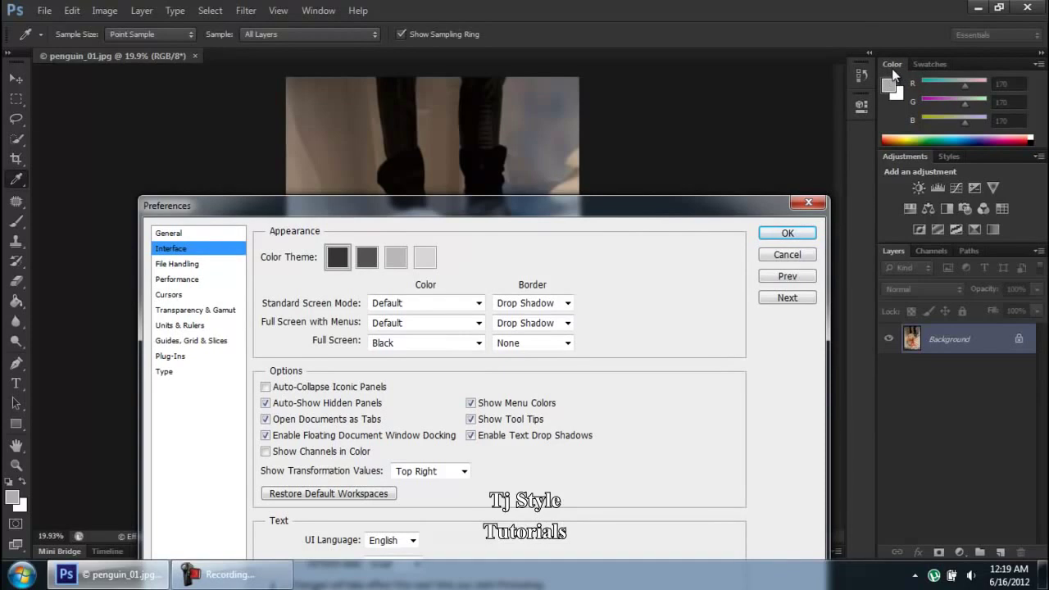
{"action": "left_click_drag", "start_coordinate": [622, 210], "coordinate": [673, 42]}
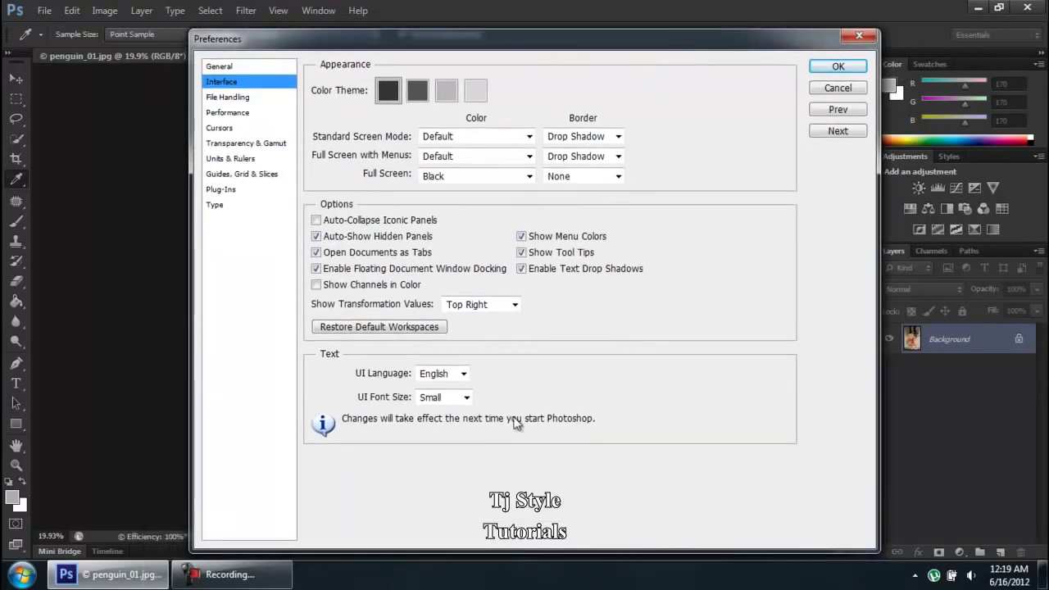
Step: Try the Large and Medium UI font sizes and return the setting to Small
{"action": "left_click", "coordinate": [463, 399]}
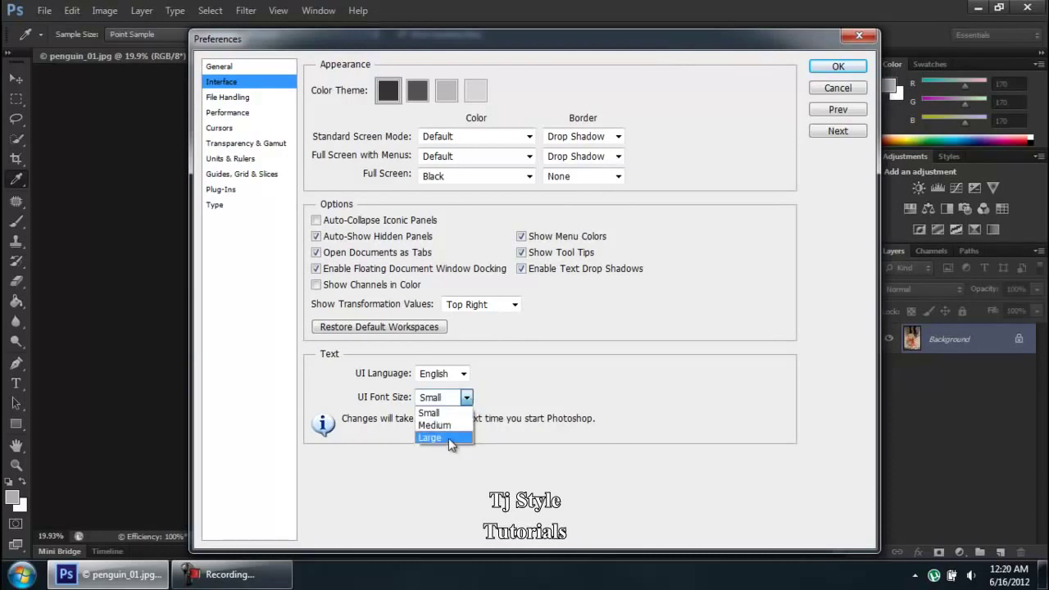
{"action": "left_click", "coordinate": [448, 437]}
{"action": "left_click", "coordinate": [466, 397]}
{"action": "left_click", "coordinate": [450, 424]}
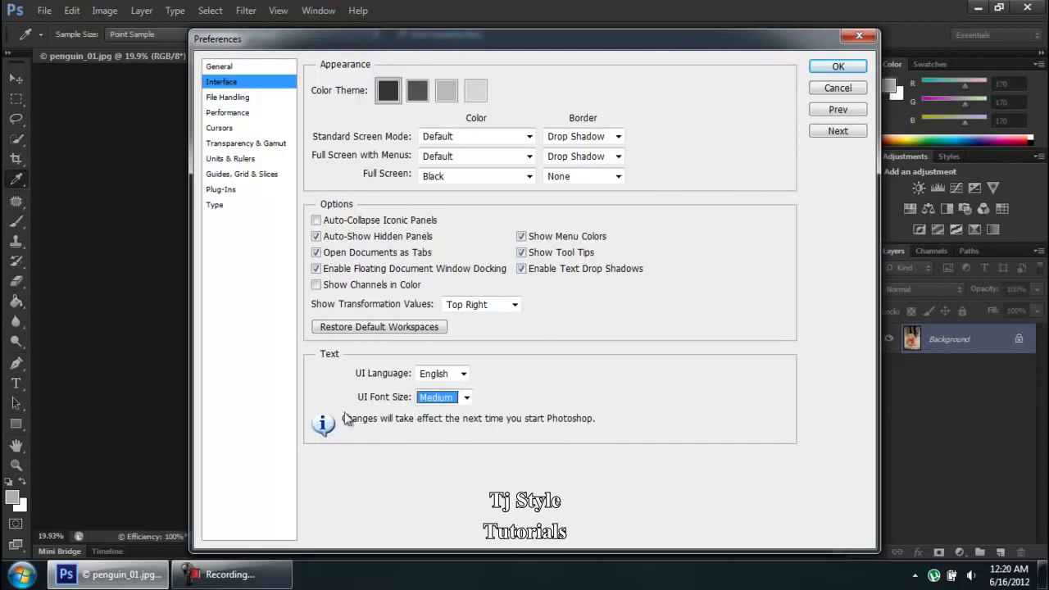
{"action": "left_click", "coordinate": [273, 578]}
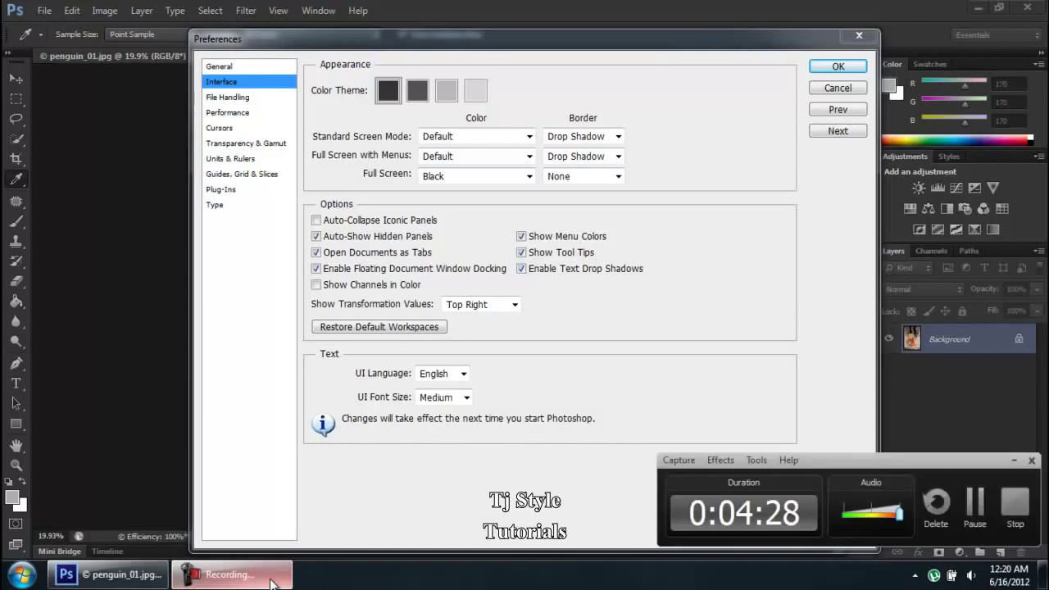
{"action": "left_click", "coordinate": [273, 579]}
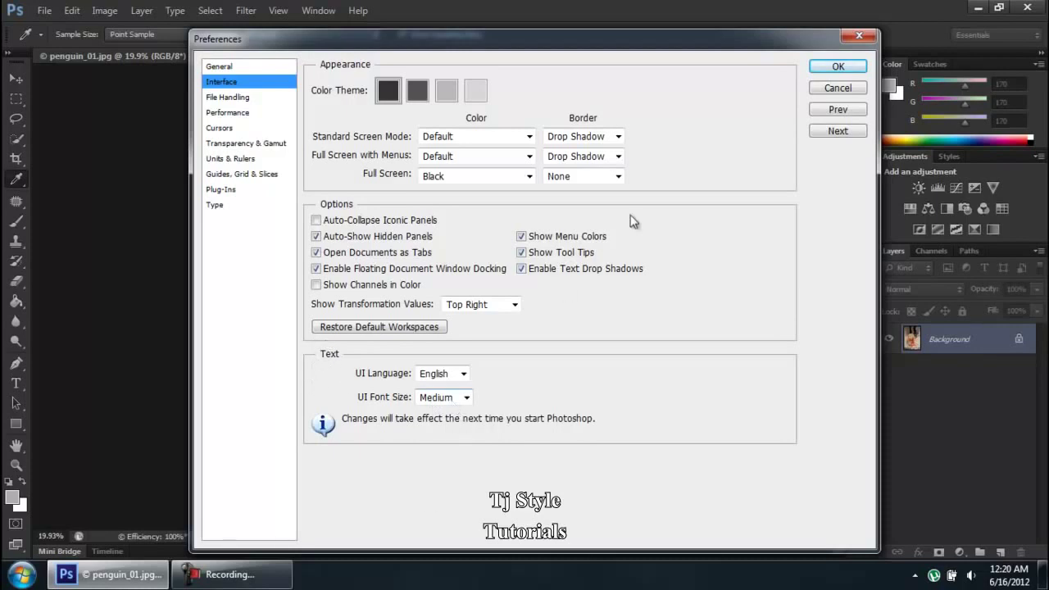
{"action": "left_click", "coordinate": [440, 399]}
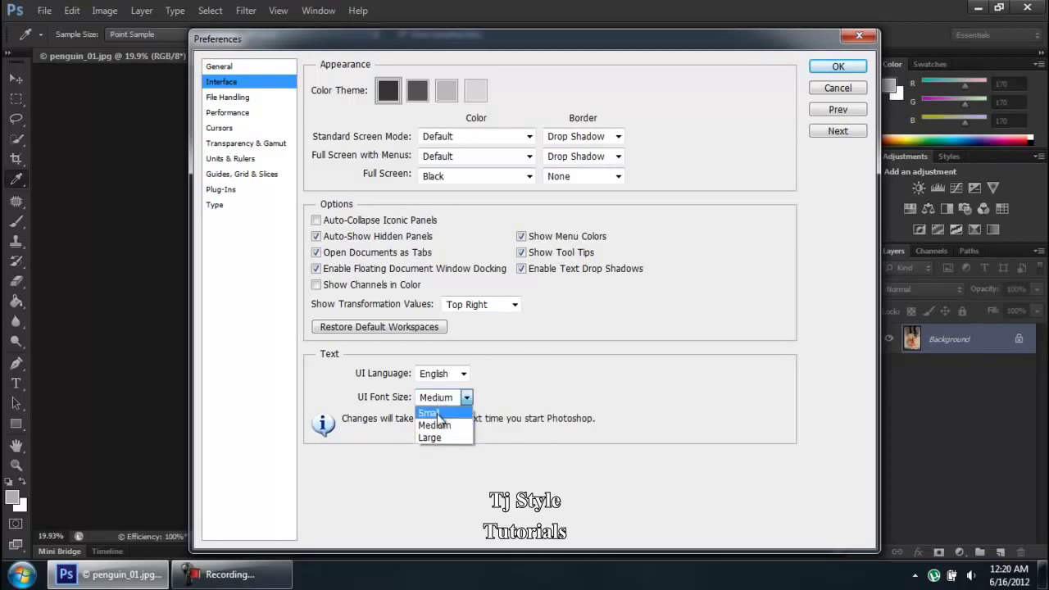
{"action": "left_click", "coordinate": [442, 416]}
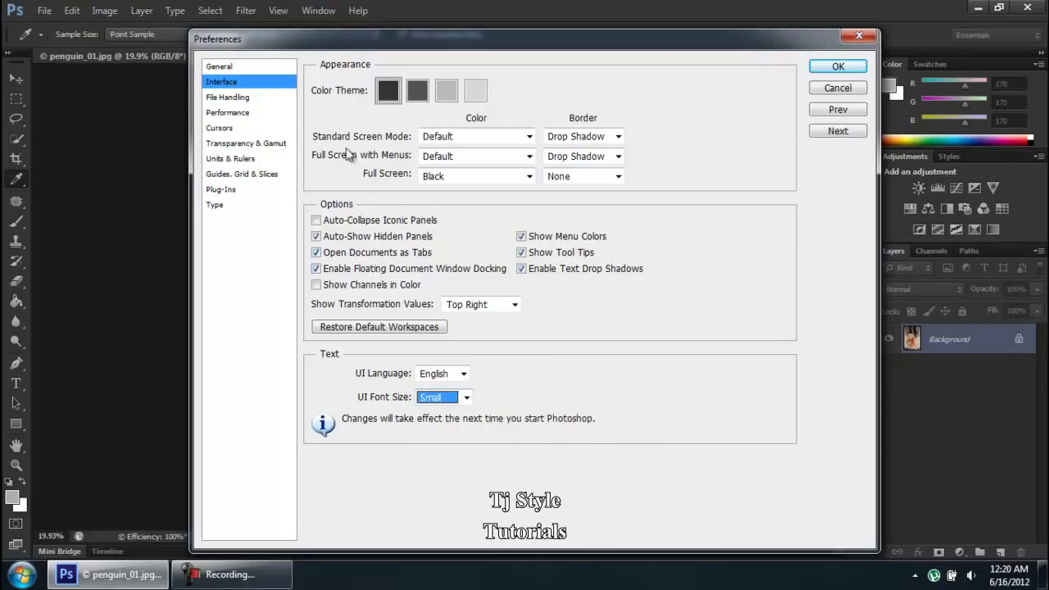
Step: Open the File Handling preferences, try saving recovery information every 10 Minutes and return the interval to 5 Minutes
{"action": "left_click", "coordinate": [233, 98]}
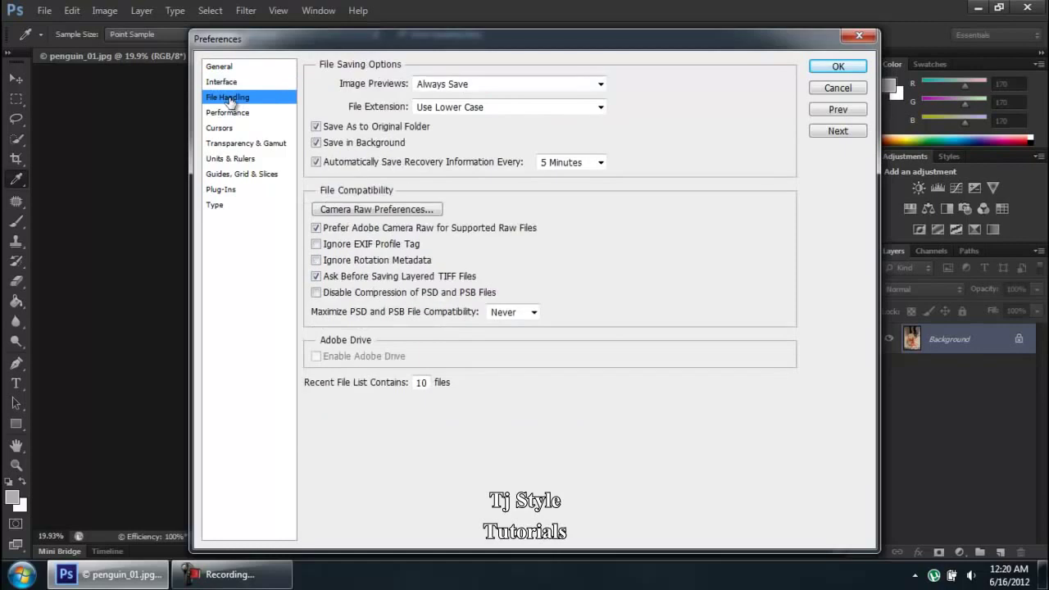
{"action": "left_click", "coordinate": [563, 163]}
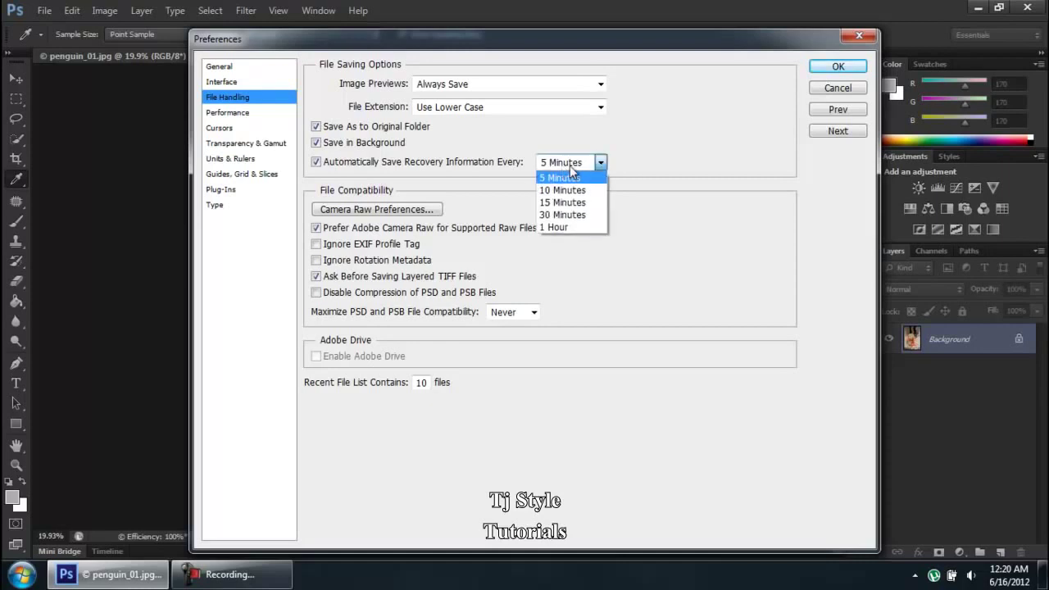
{"action": "left_click", "coordinate": [596, 191]}
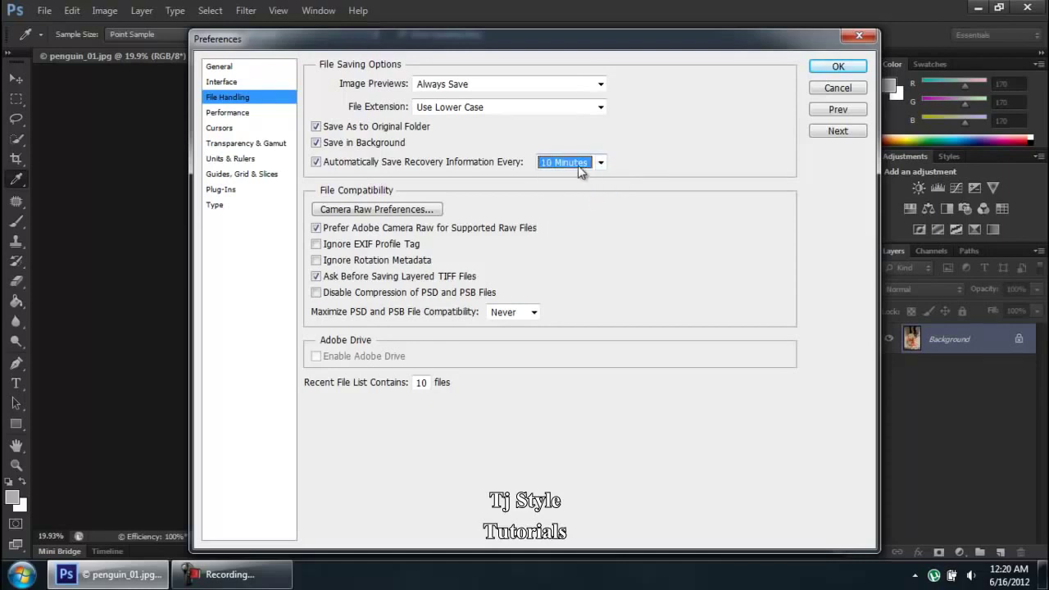
{"action": "left_click", "coordinate": [578, 166]}
{"action": "left_click", "coordinate": [573, 176]}
{"action": "left_click", "coordinate": [283, 580]}
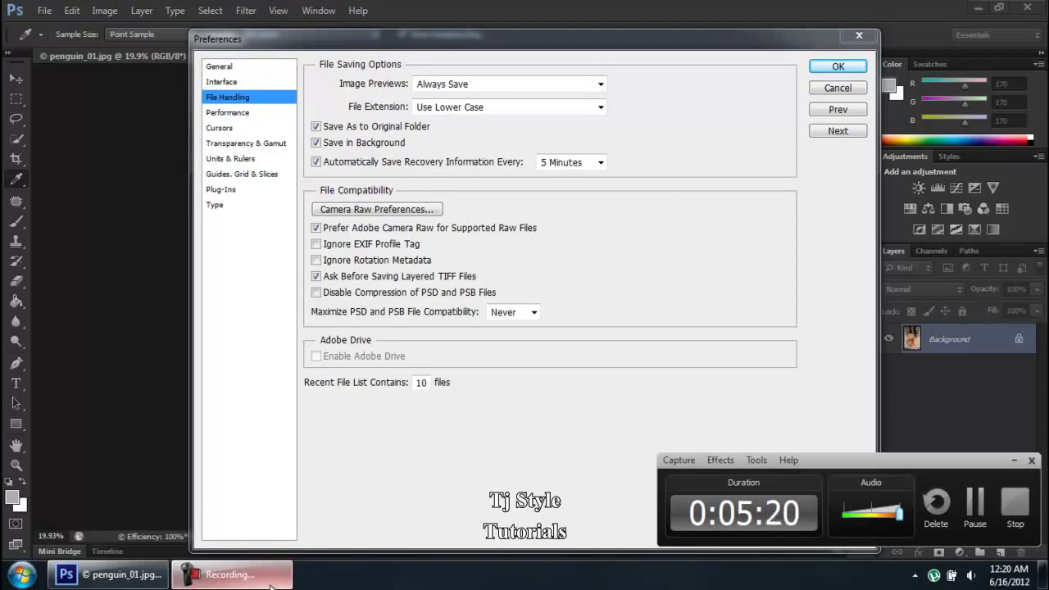
{"action": "left_click", "coordinate": [271, 582]}
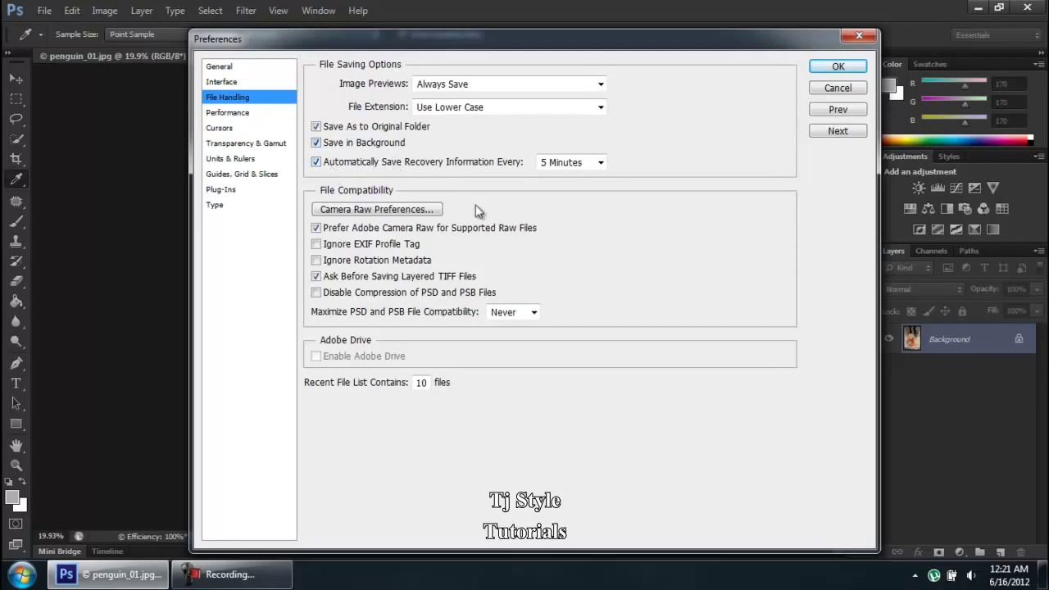
Step: Try the 10 Minutes recovery save interval once more and set it back to 5 Minutes
{"action": "left_click", "coordinate": [563, 165]}
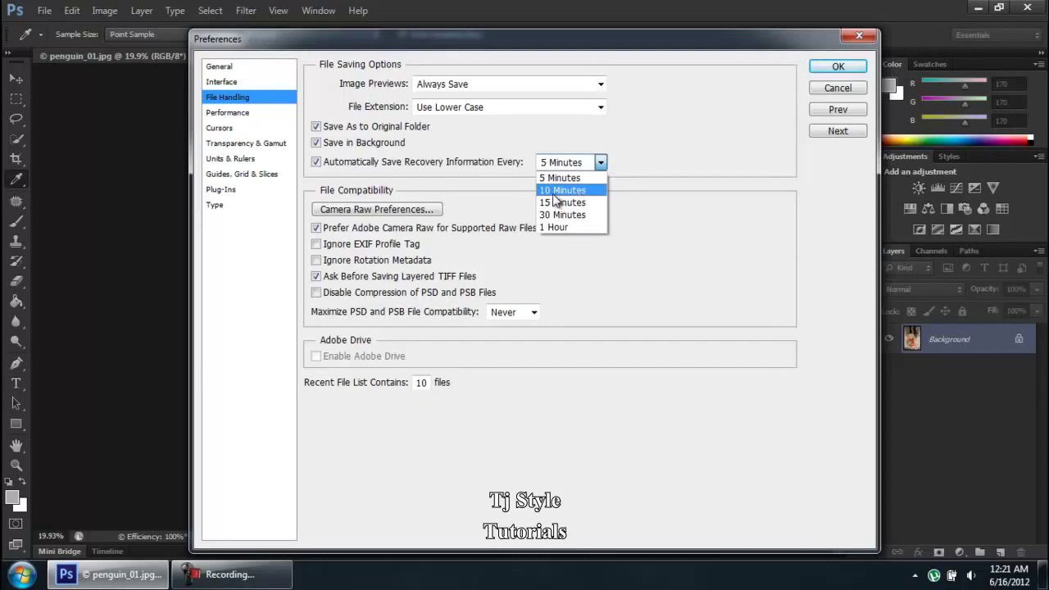
{"action": "left_click", "coordinate": [555, 191]}
{"action": "left_click", "coordinate": [569, 162]}
{"action": "left_click", "coordinate": [574, 173]}
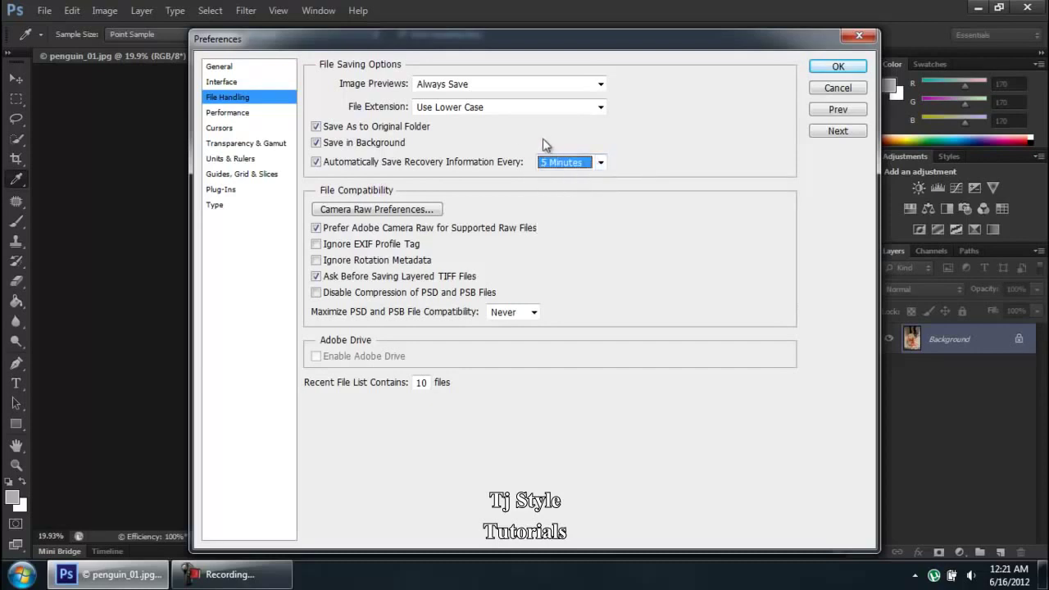
{"action": "left_click", "coordinate": [279, 586]}
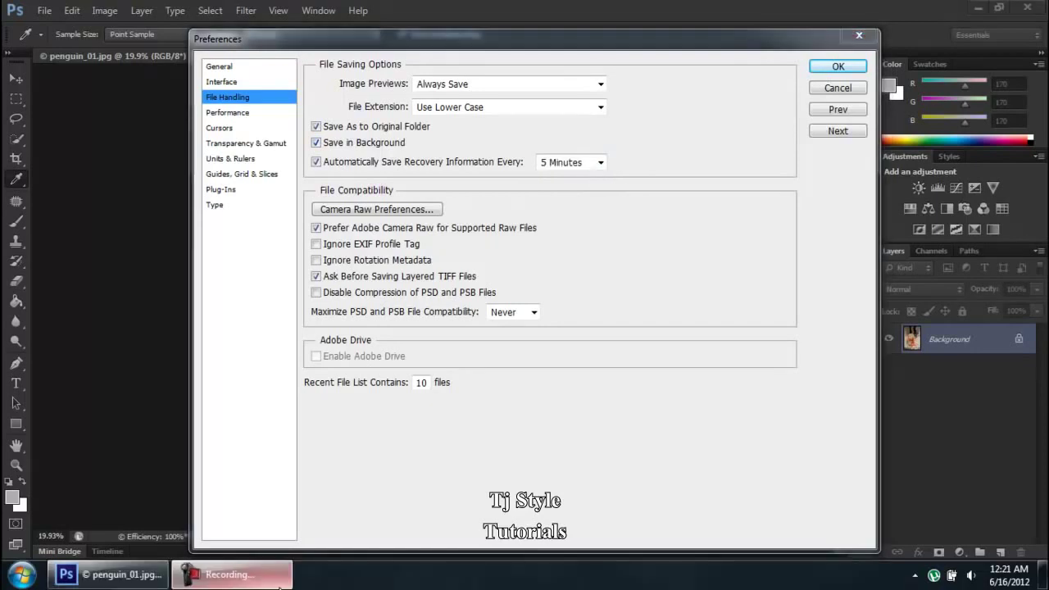
{"action": "left_click", "coordinate": [279, 587]}
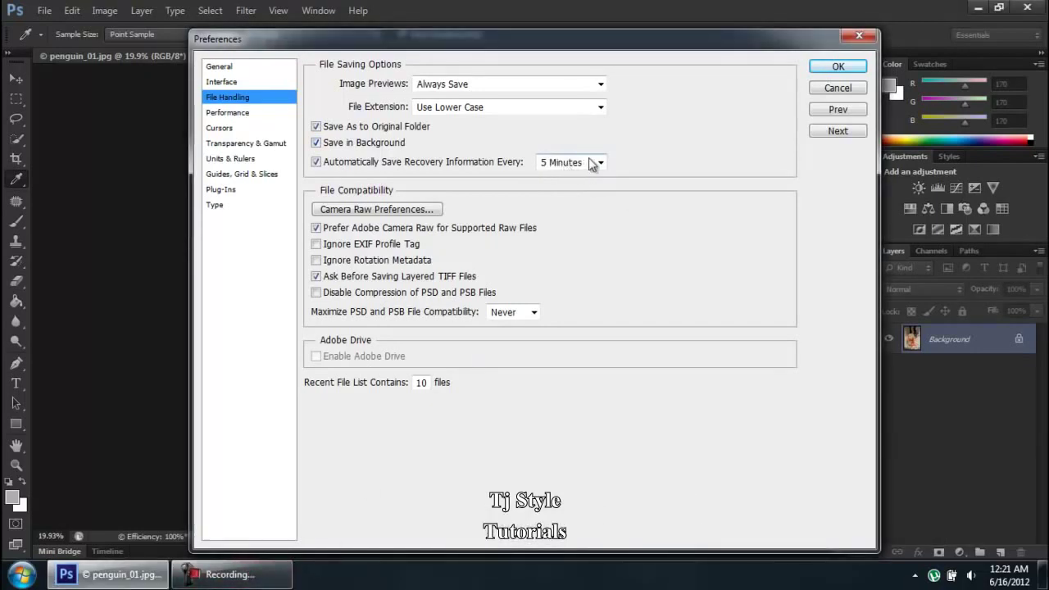
Step: Review the upper and lower case choices for the file extension and keep Use Lower Case
{"action": "left_click", "coordinate": [481, 112]}
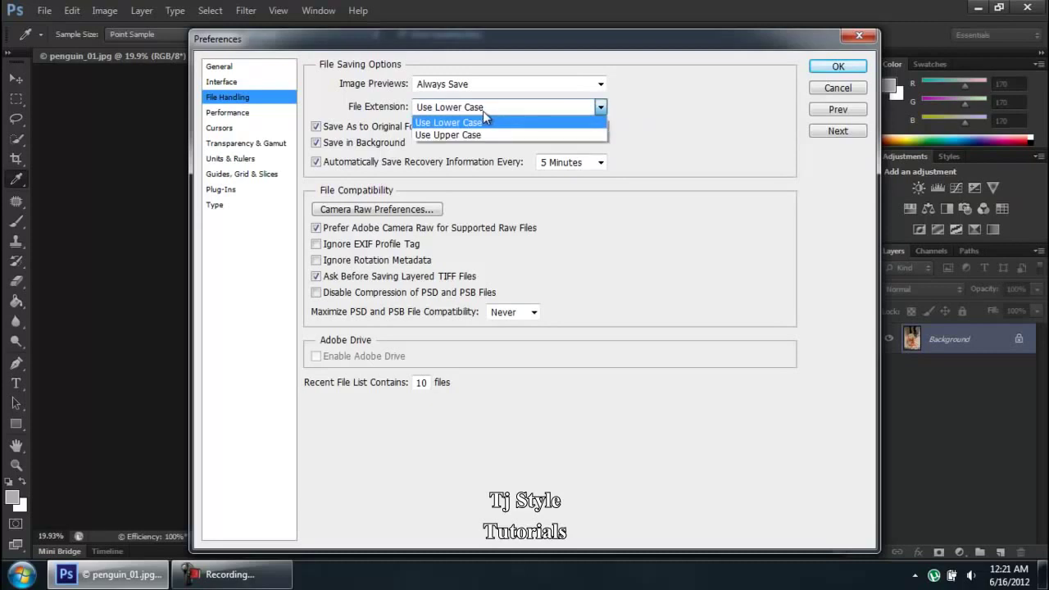
{"action": "left_click", "coordinate": [488, 109]}
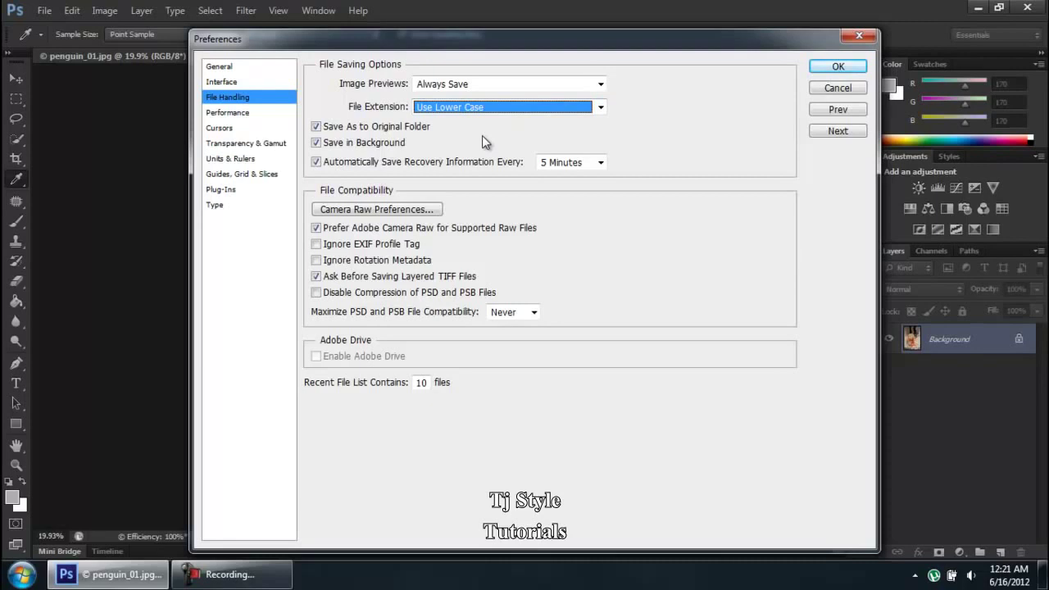
{"action": "left_click", "coordinate": [484, 107]}
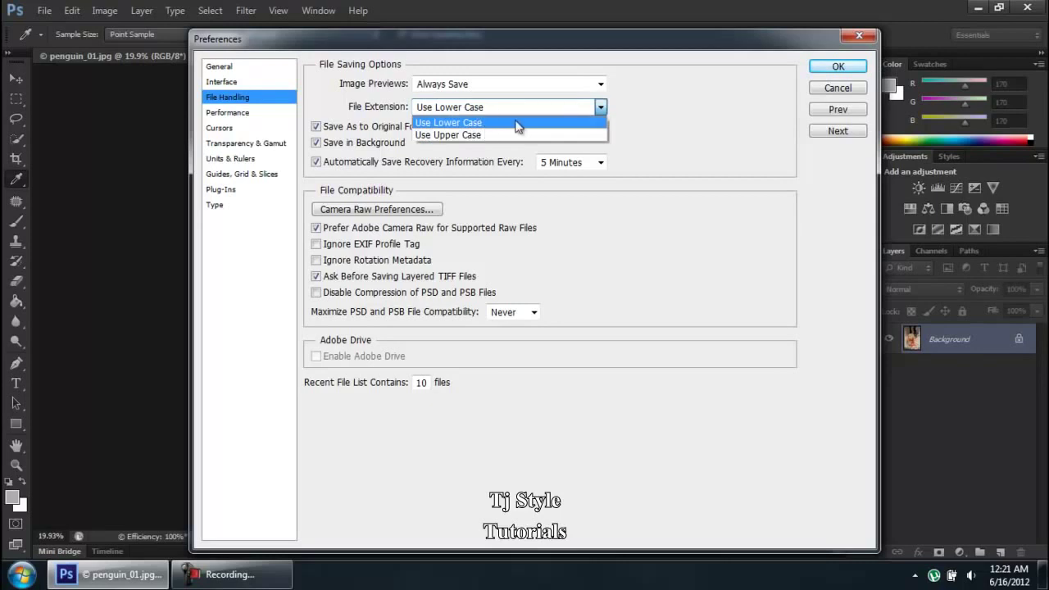
{"action": "left_click", "coordinate": [758, 120]}
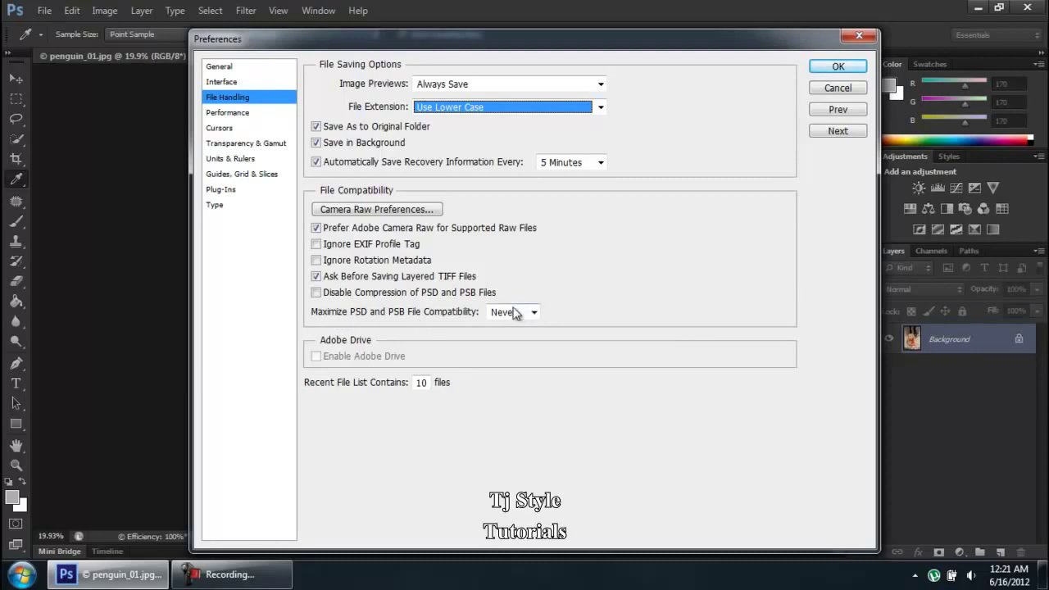
{"action": "left_click", "coordinate": [232, 575]}
{"action": "left_click", "coordinate": [232, 575]}
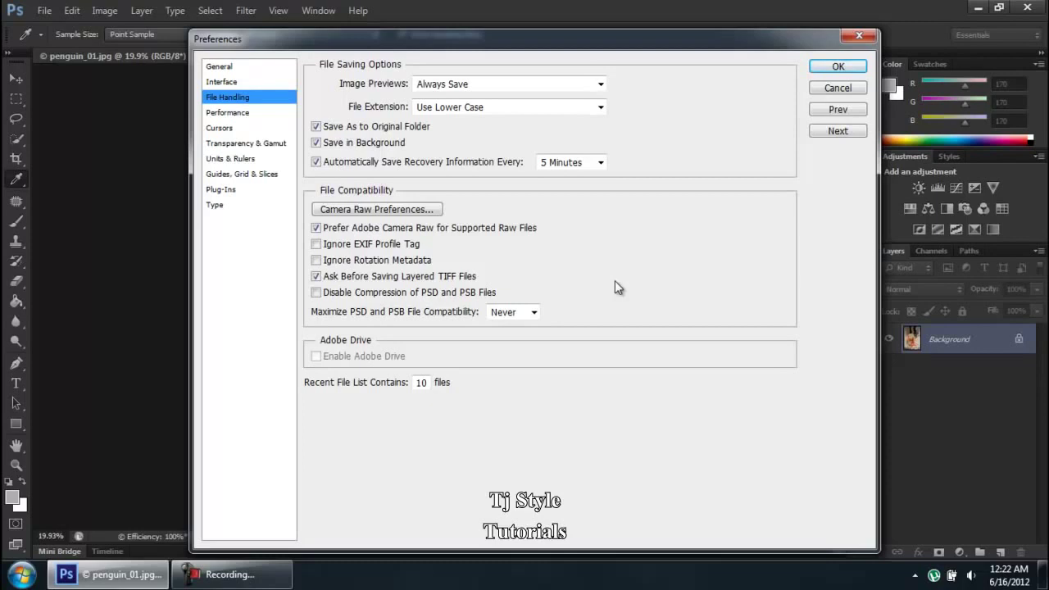
Step: Review the choices for maximizing PSD and PSB file compatibility and keep Never
{"action": "left_click", "coordinate": [502, 314]}
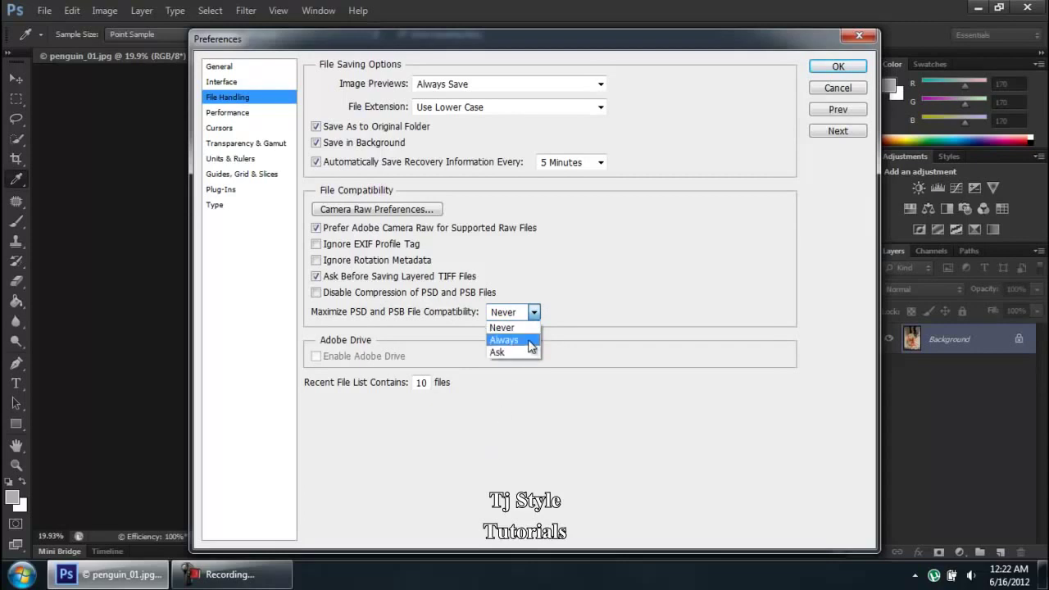
{"action": "left_click", "coordinate": [523, 332]}
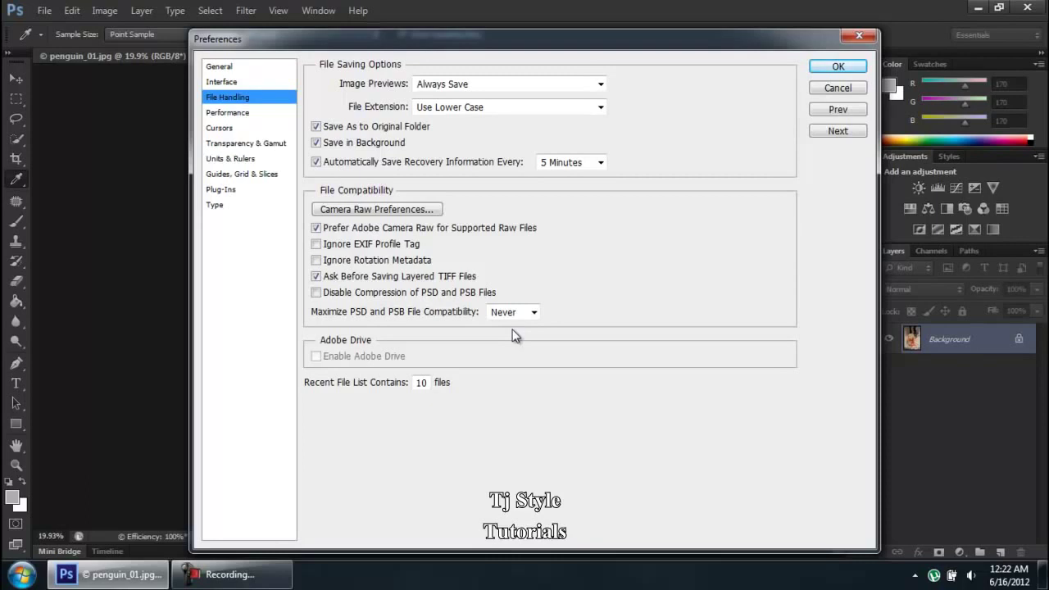
{"action": "left_click", "coordinate": [503, 312]}
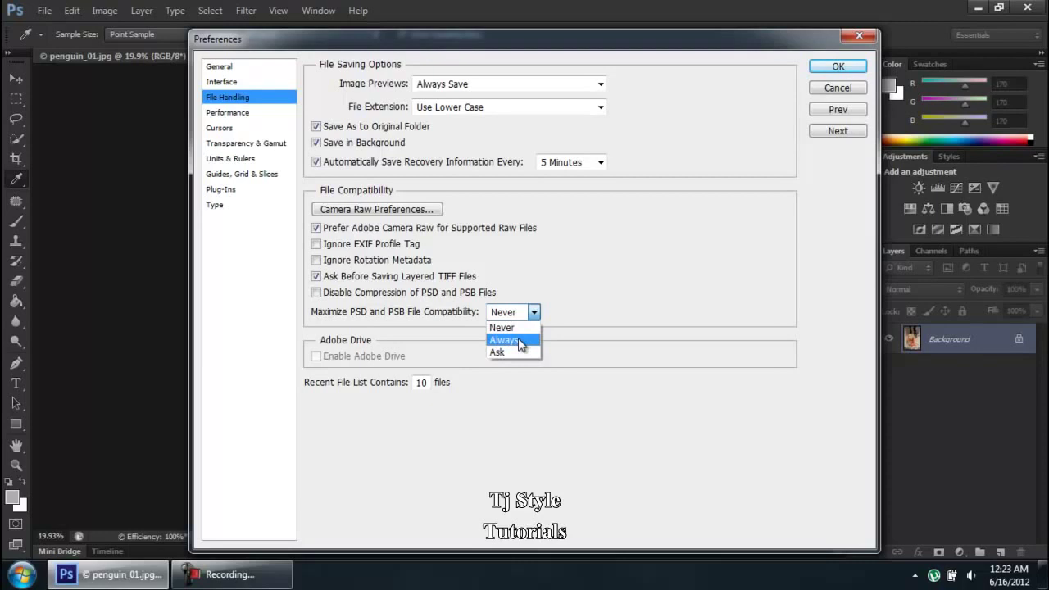
{"action": "left_click", "coordinate": [596, 307]}
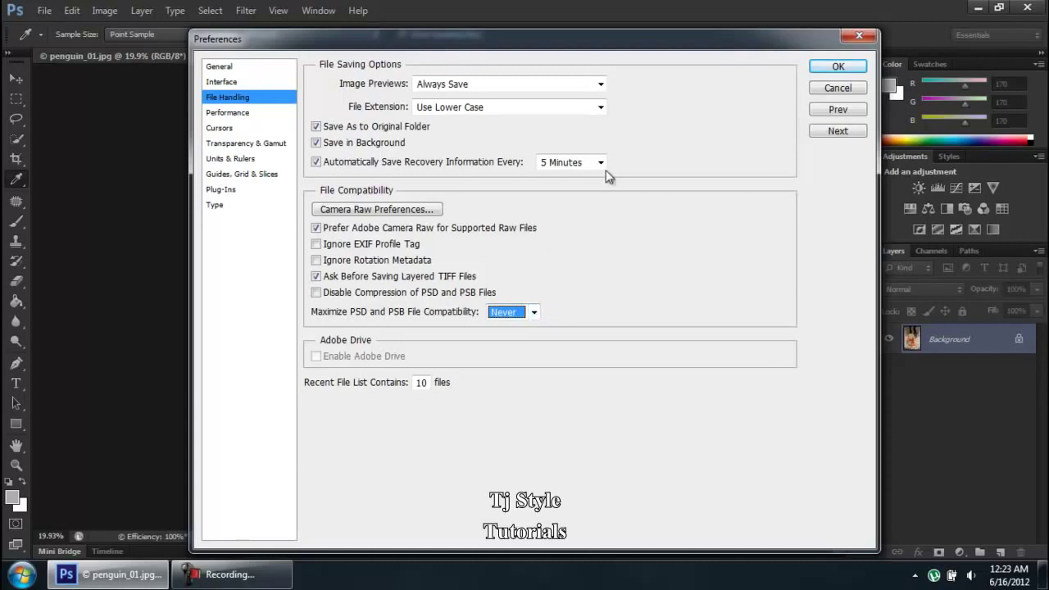
Step: Open the Performance preferences and raise the memory Photoshop may use to 2793 MB (80%)
{"action": "left_click", "coordinate": [235, 119]}
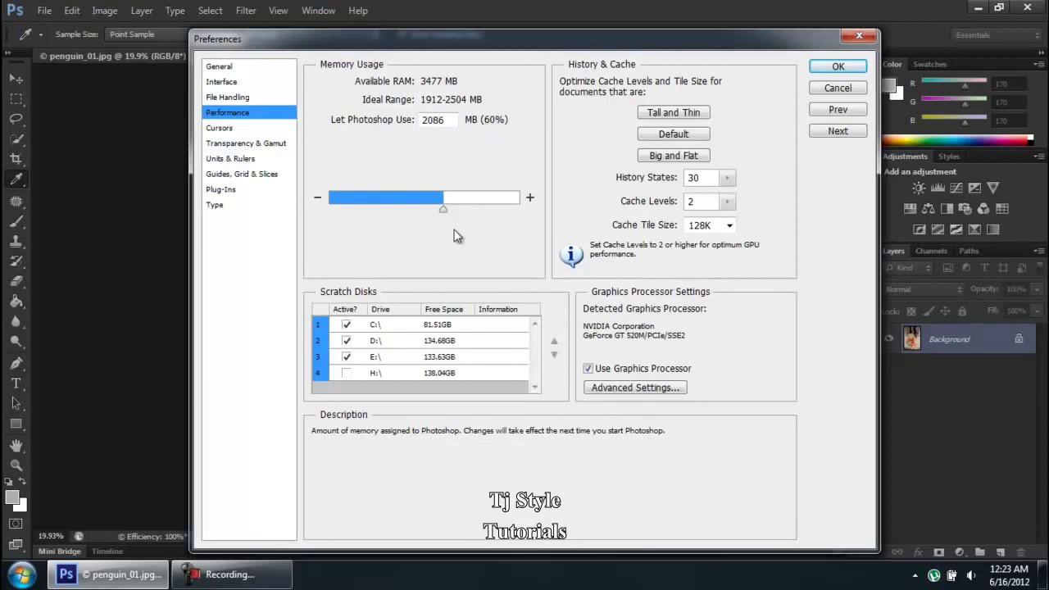
{"action": "left_click", "coordinate": [444, 211]}
{"action": "left_click_drag", "start_coordinate": [443, 213], "coordinate": [483, 212]}
{"action": "mouse_move", "coordinate": [484, 215]}
{"action": "left_mouse_down"}
{"action": "mouse_move", "coordinate": [445, 209]}
{"action": "mouse_move", "coordinate": [481, 207]}
{"action": "left_mouse_up"}
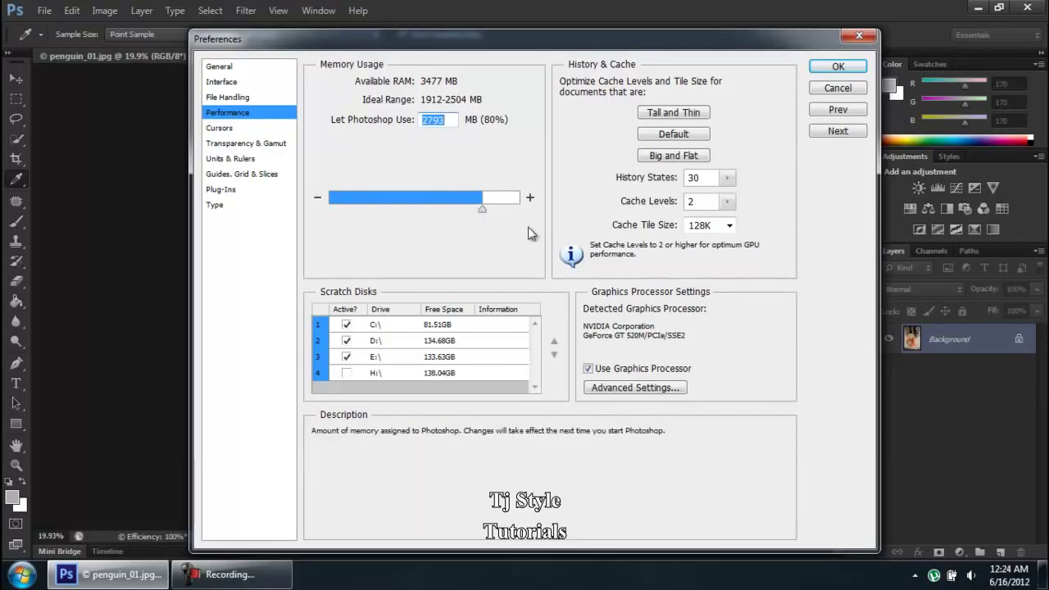
{"action": "left_click", "coordinate": [269, 577]}
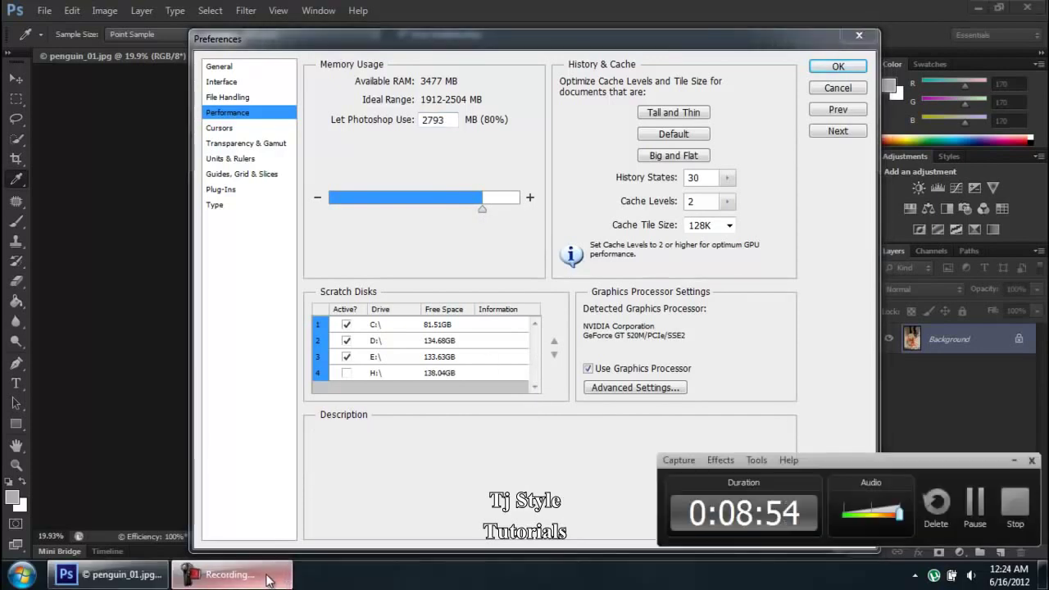
{"action": "left_click", "coordinate": [269, 577]}
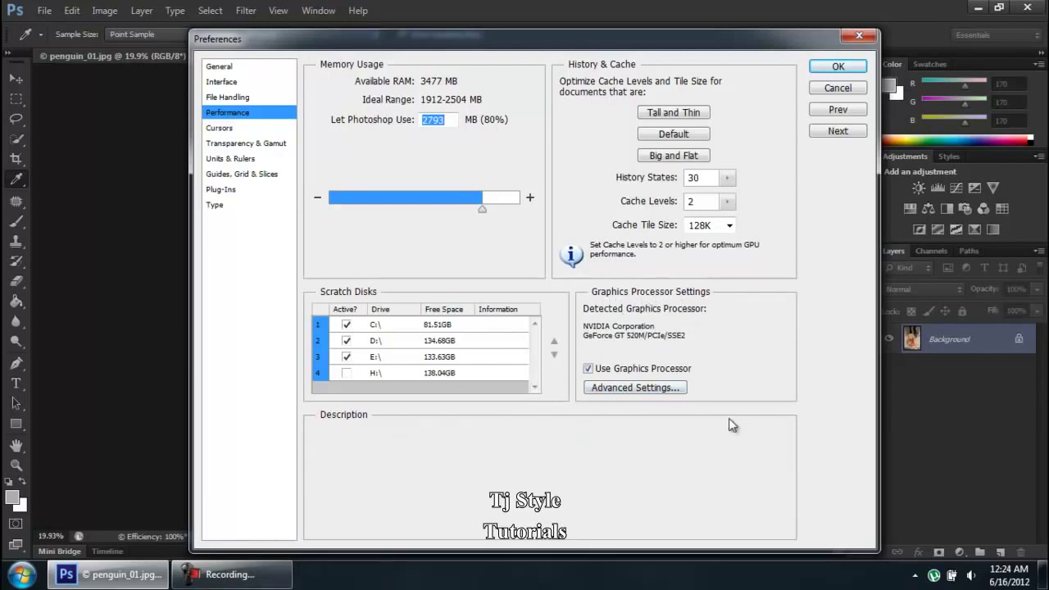
{"action": "left_click", "coordinate": [208, 580]}
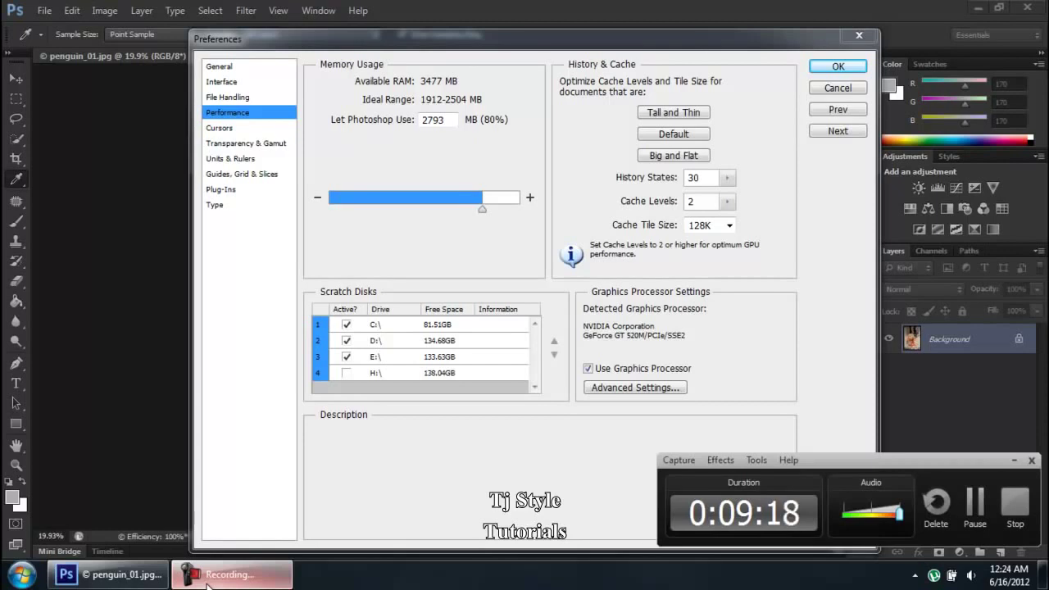
{"action": "left_click", "coordinate": [207, 575]}
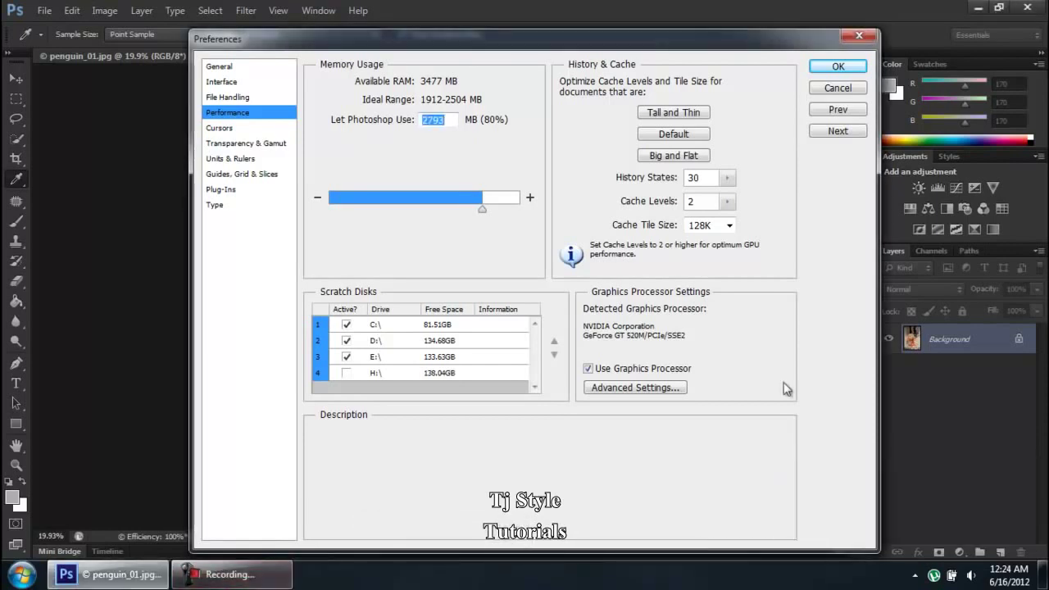
Step: Read the Use Graphics Processor description and look through the Cursors and Transparency & Gamut preferences
{"action": "mouse_move", "coordinate": [592, 348]}
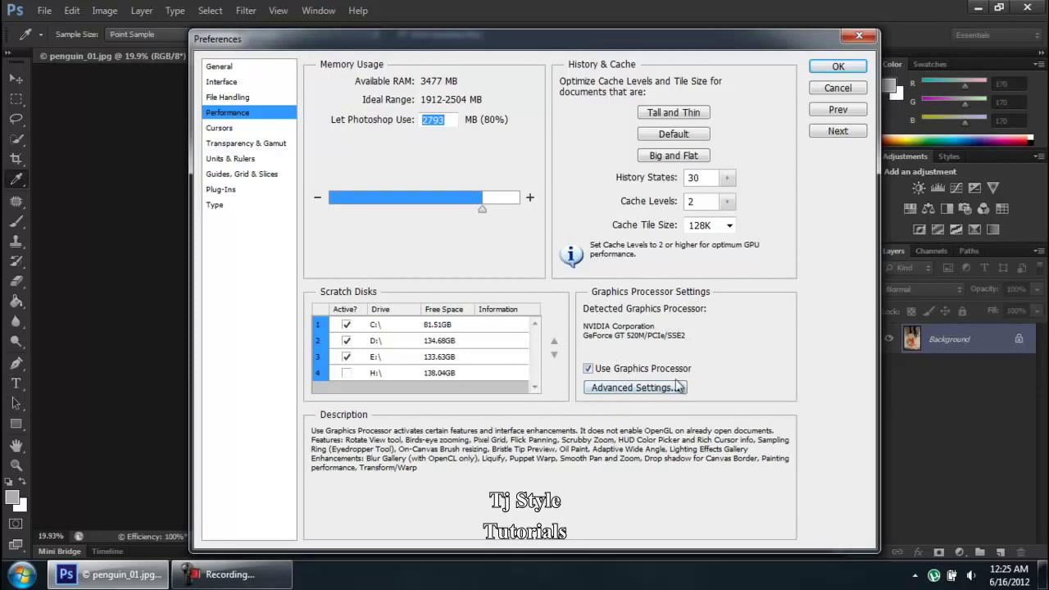
{"action": "left_click", "coordinate": [232, 130]}
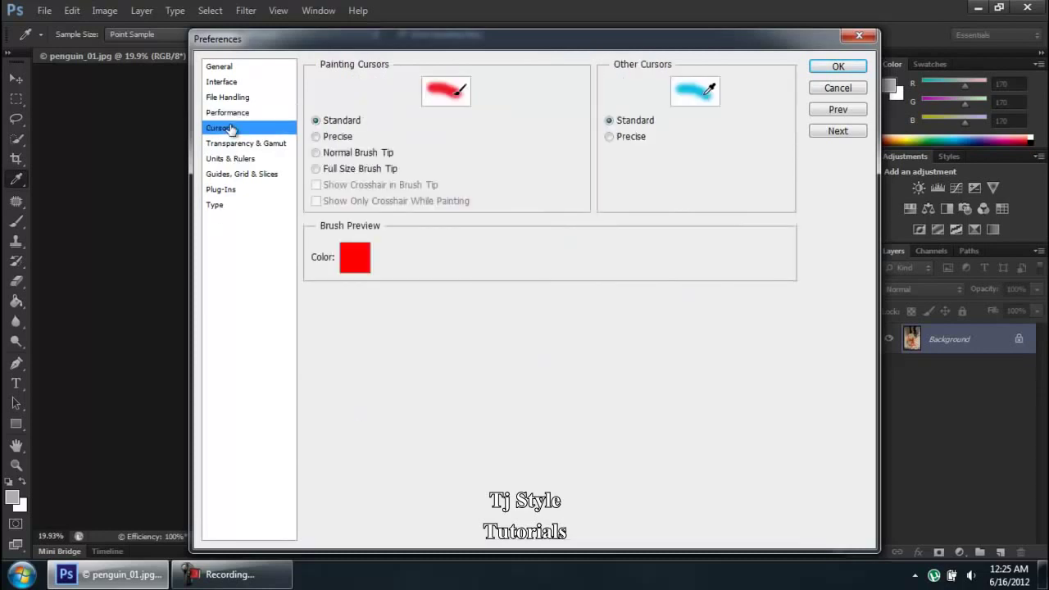
{"action": "left_click", "coordinate": [235, 146]}
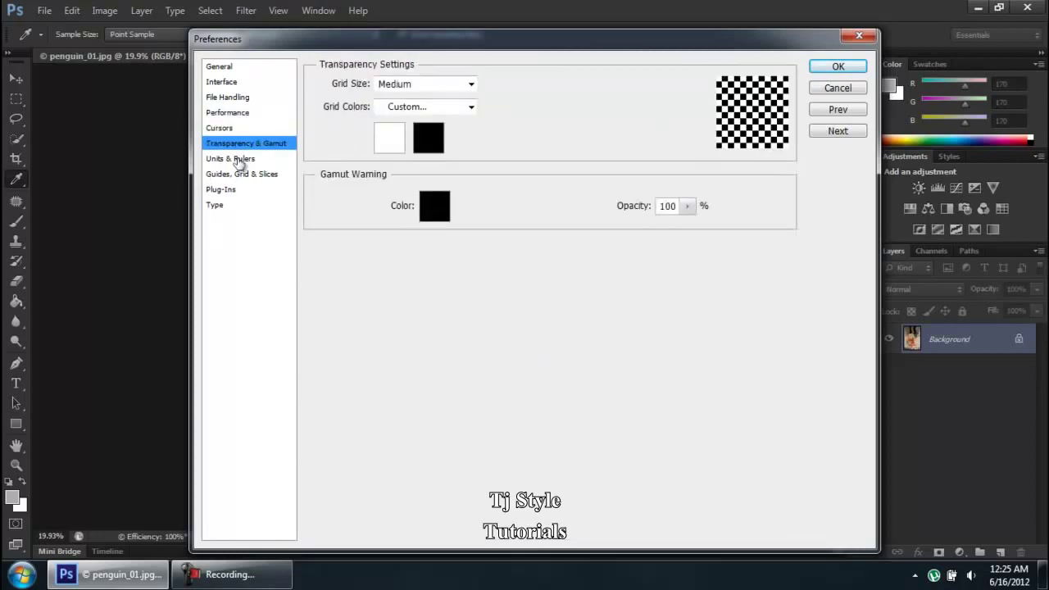
Step: In the Plug-Ins preferences, enable Show all Filter Gallery groups and names, apply the preferences and switch to the Move tool
{"action": "left_click", "coordinate": [222, 193]}
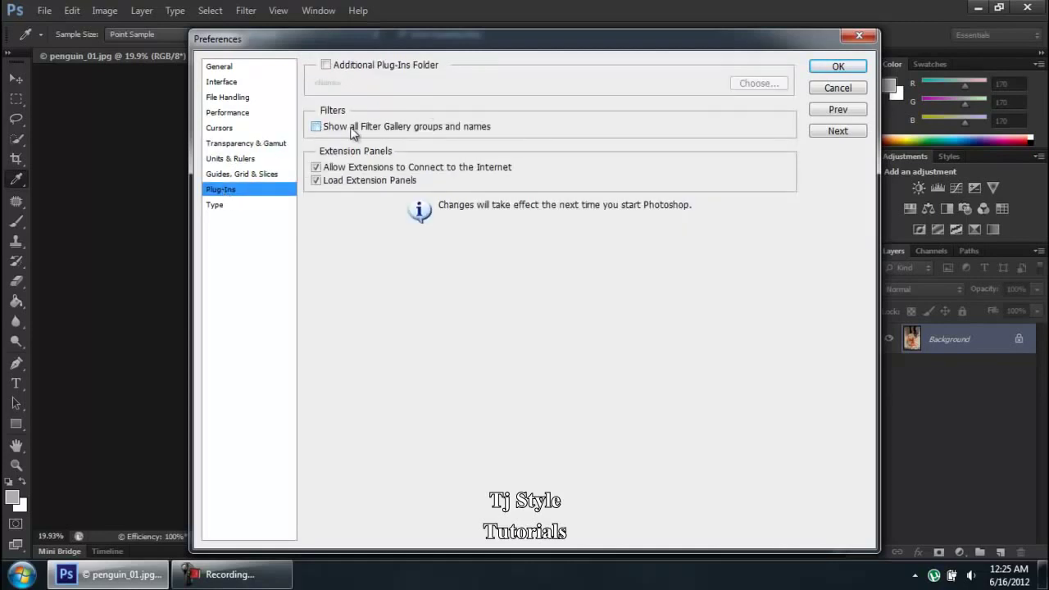
{"action": "left_click", "coordinate": [409, 129]}
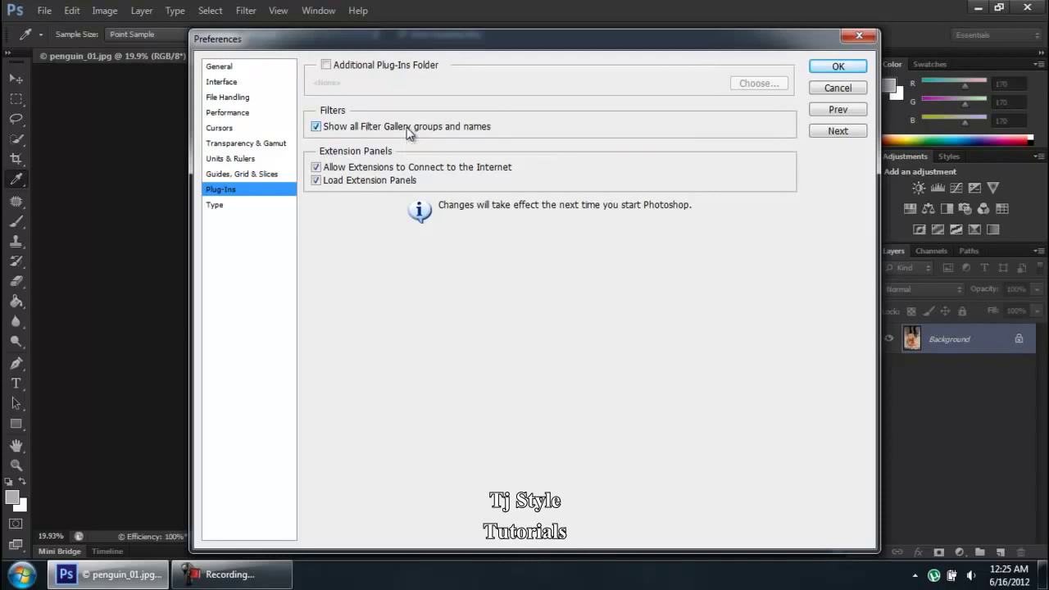
{"action": "left_click", "coordinate": [835, 67]}
{"action": "key", "text": "v"}
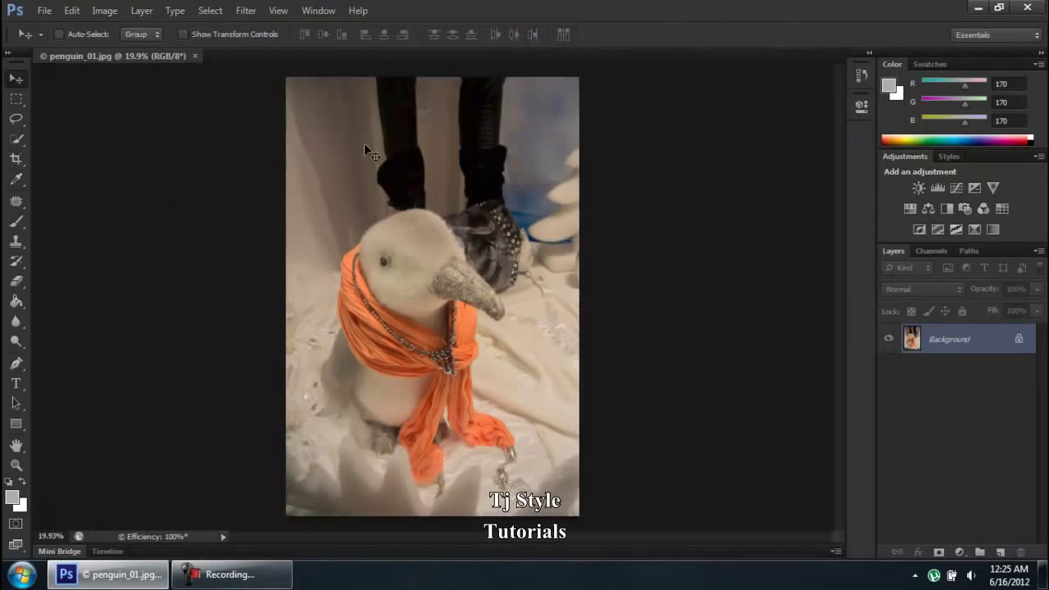
Step: Check which filter groups are offered for the penguin image without applying any filter
{"action": "left_click", "coordinate": [250, 12]}
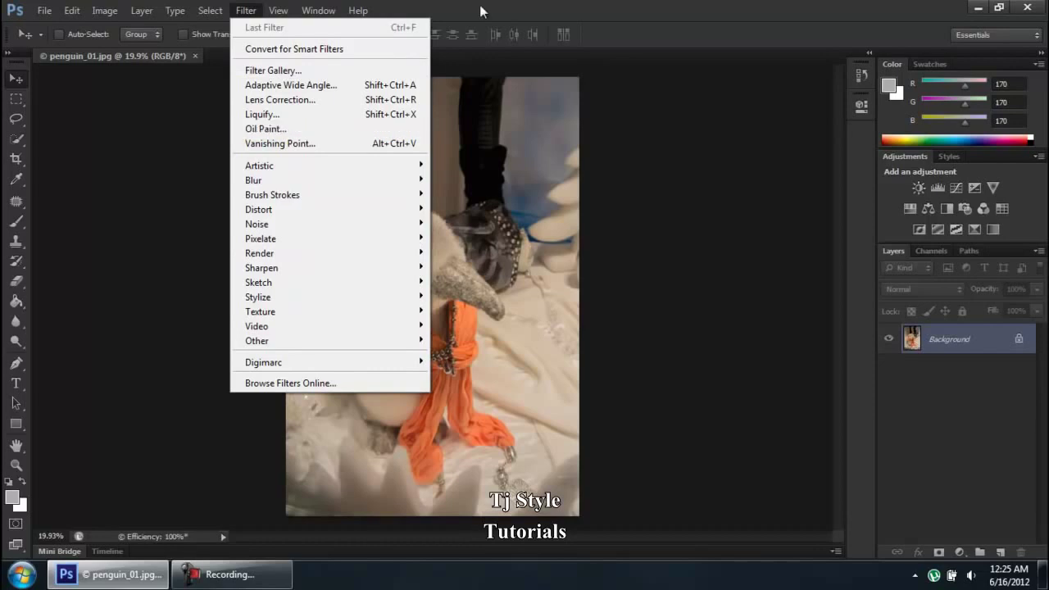
{"action": "left_click", "coordinate": [435, 7]}
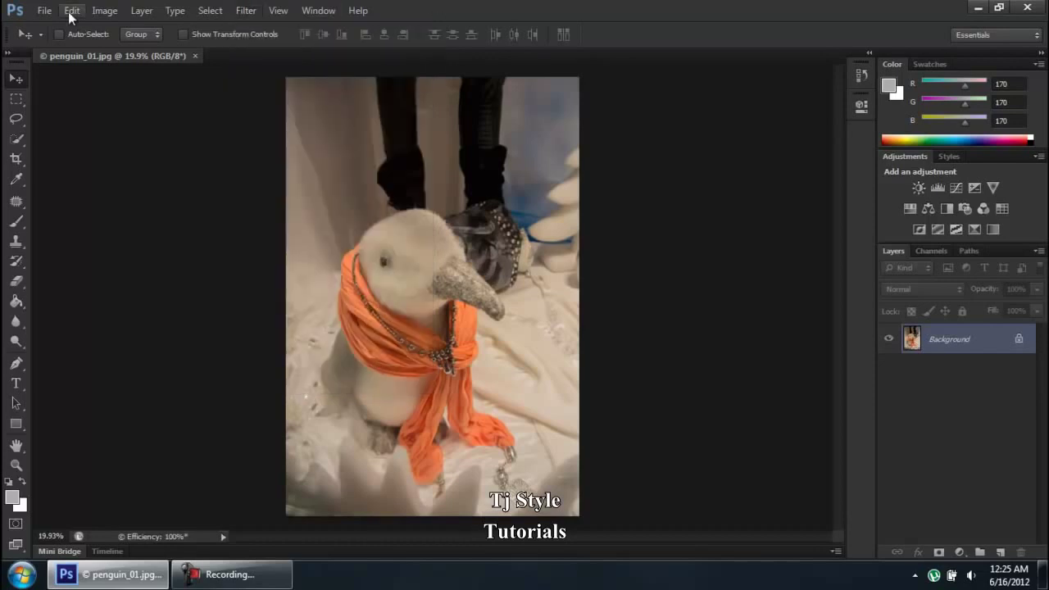
{"action": "left_click", "coordinate": [244, 583]}
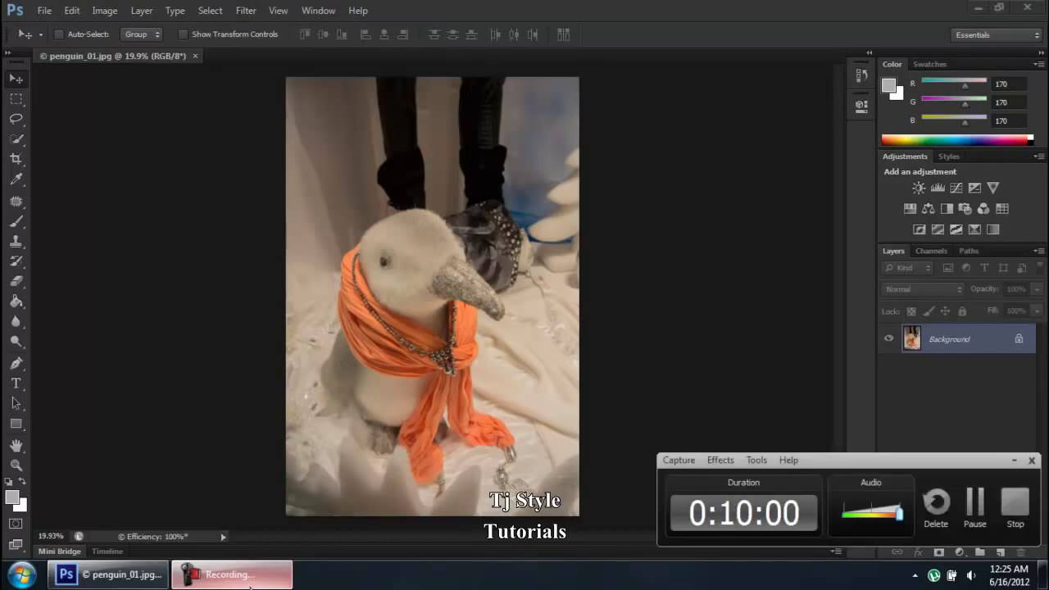
{"action": "left_click", "coordinate": [250, 585]}
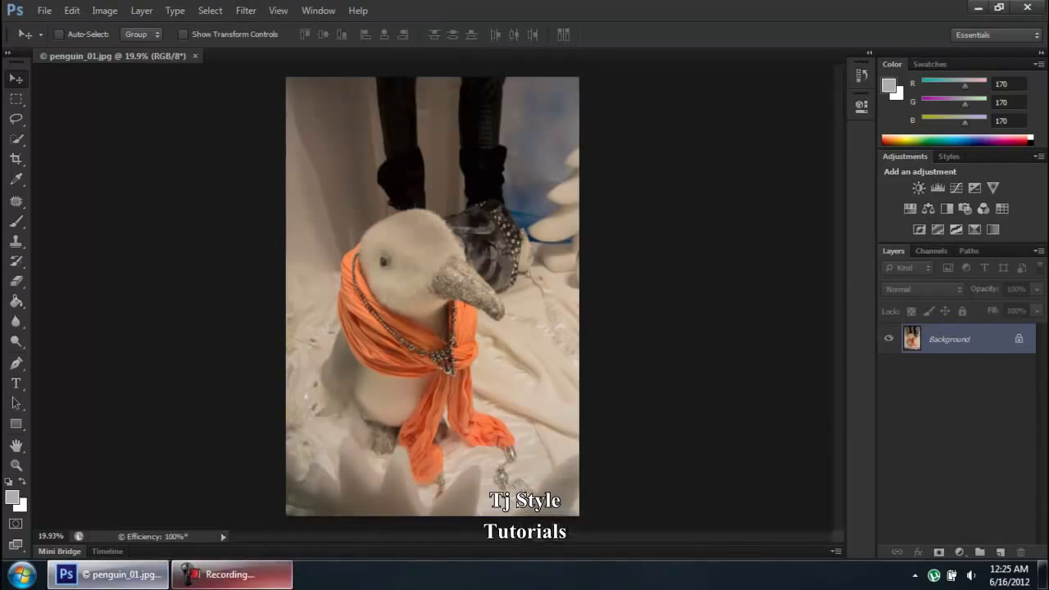
{"action": "left_click", "coordinate": [277, 585]}
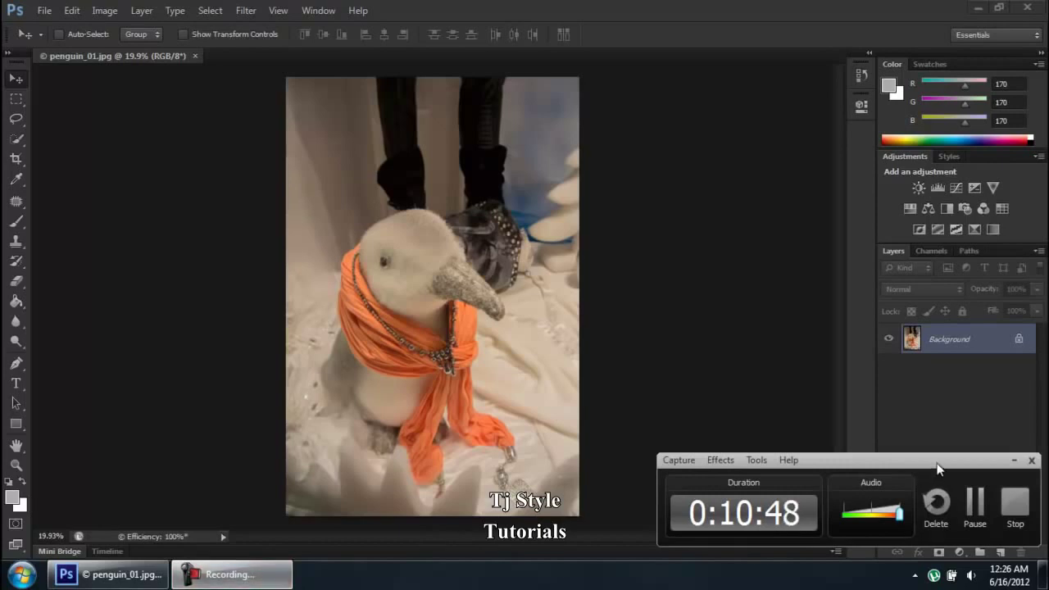
{"action": "left_click", "coordinate": [1012, 500]}
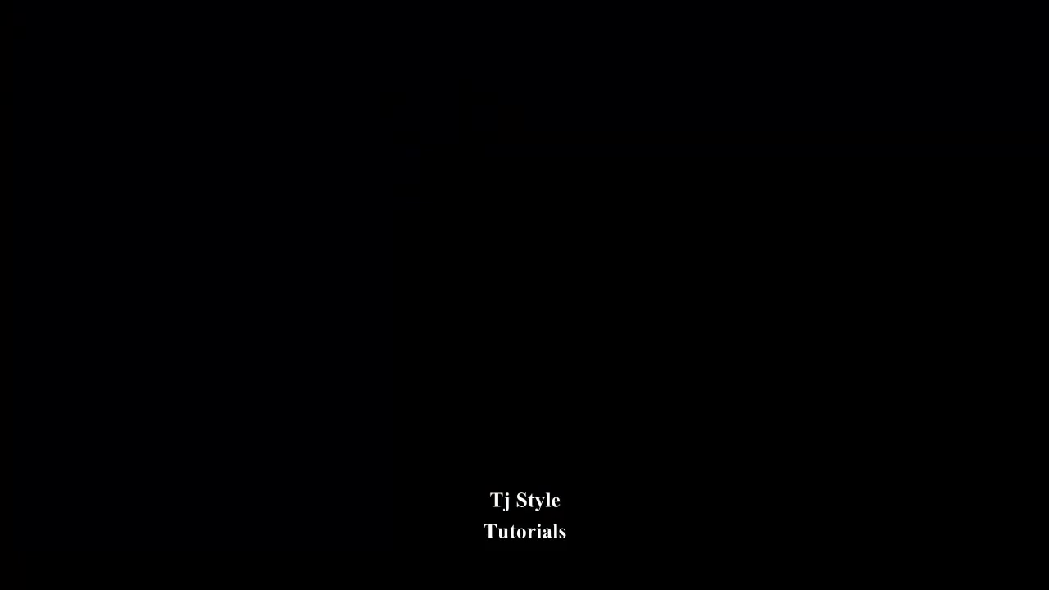